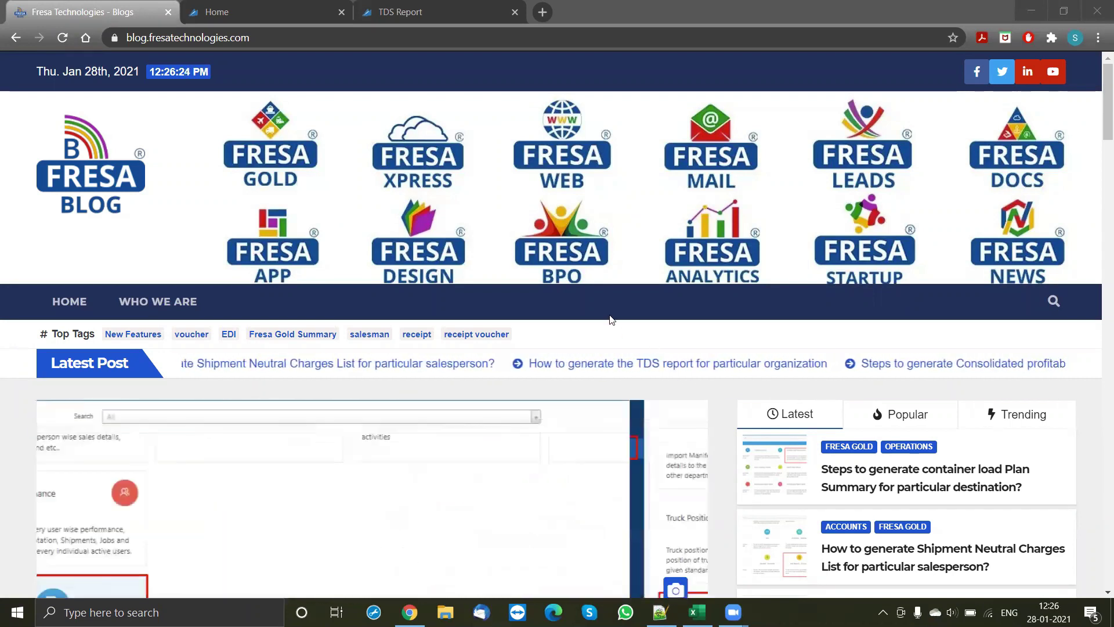
# - Bring the Fresa Blog window forward and reload its home page
pyautogui.click(271, 38)
pyautogui.press('Return')
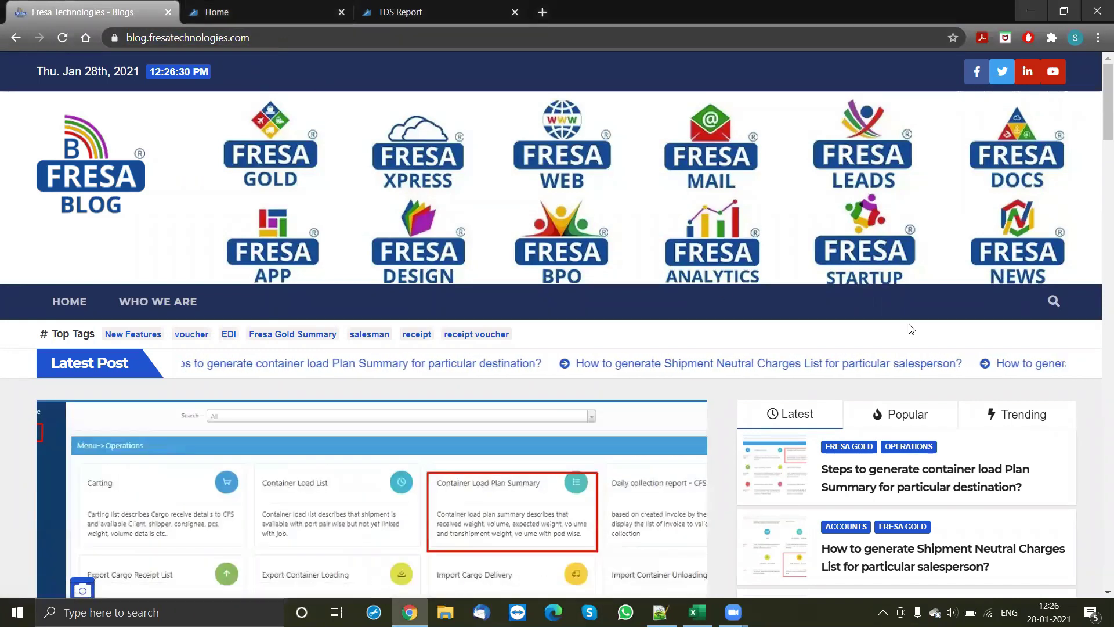
# - Search the blog for 'tds report' and open the TDS report article from the results
pyautogui.click(1054, 300)
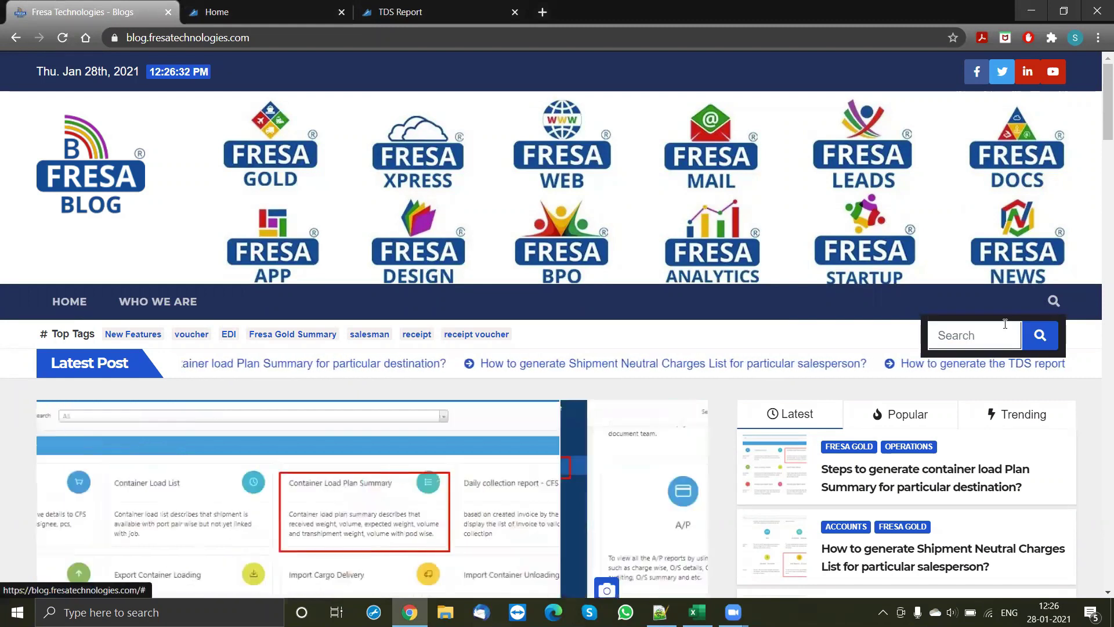
pyautogui.click(994, 325)
pyautogui.write('t')
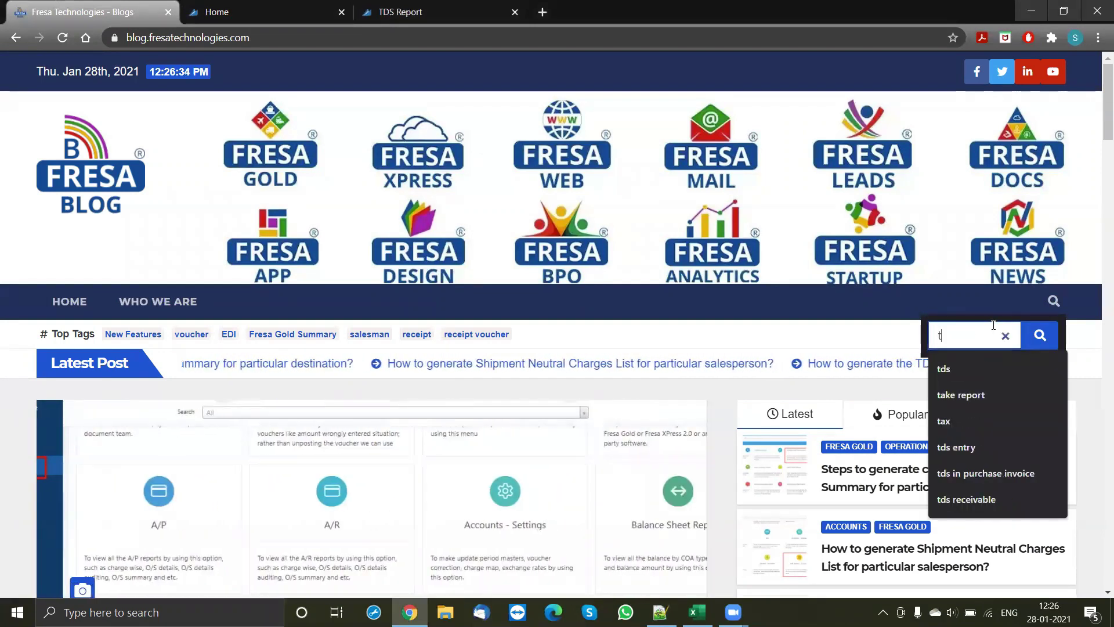
pyautogui.write('ds repo')
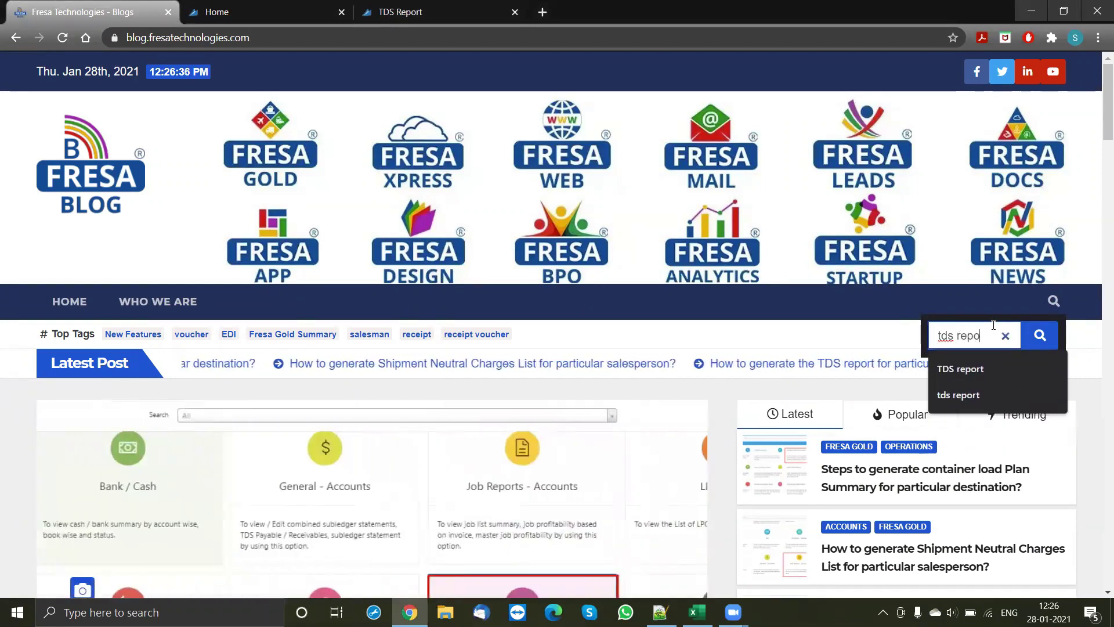
pyautogui.write('rt')
pyautogui.press('Return')
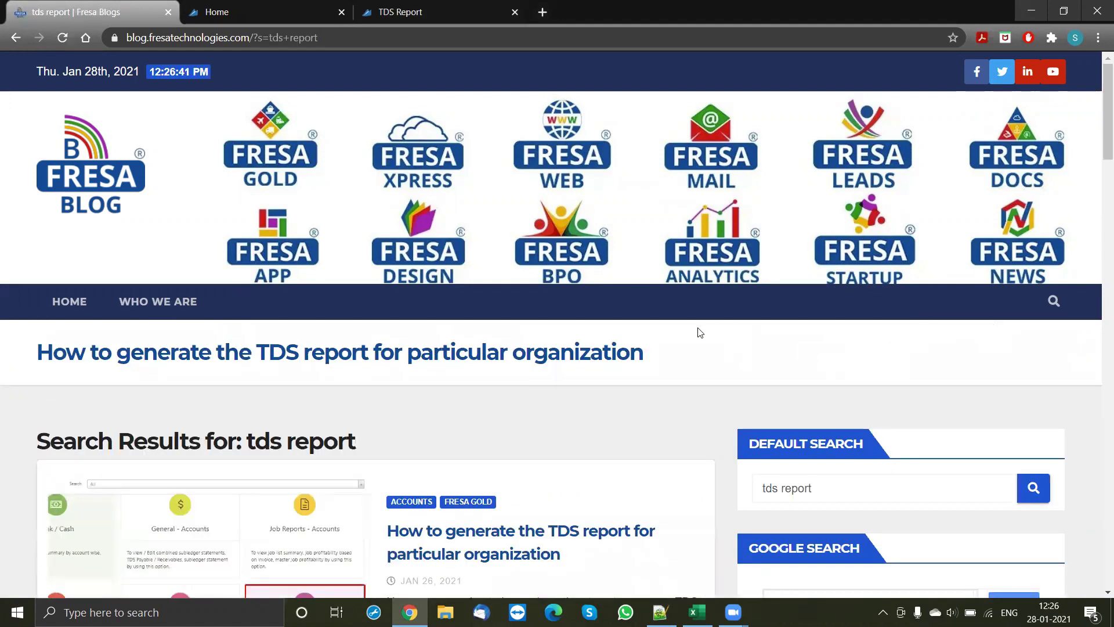
pyautogui.scroll(-2, 689, 346)
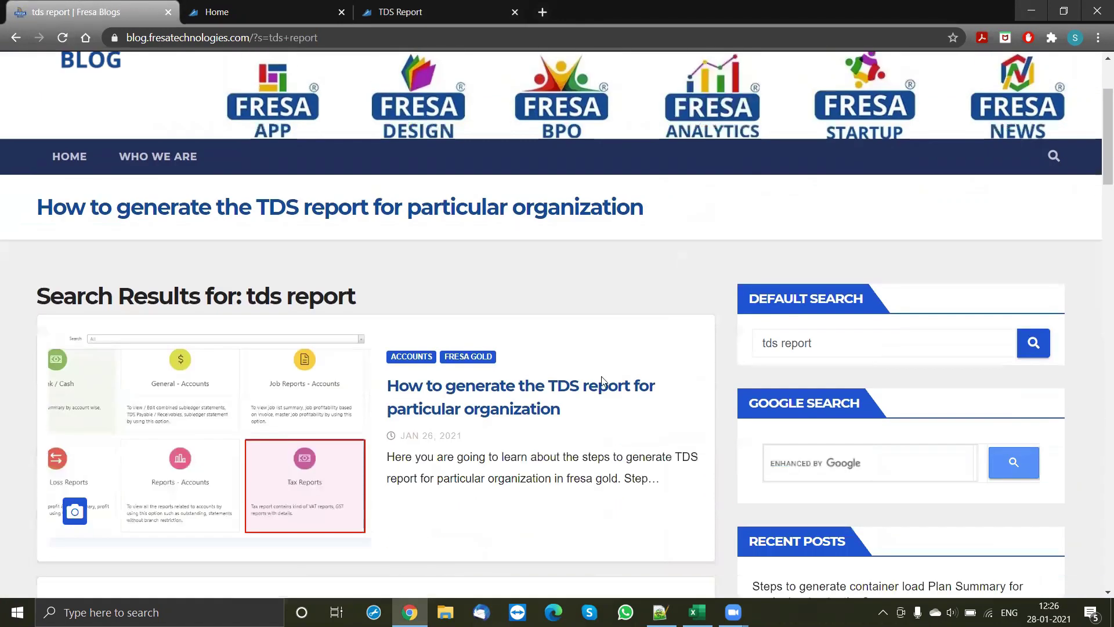
pyautogui.click(496, 397)
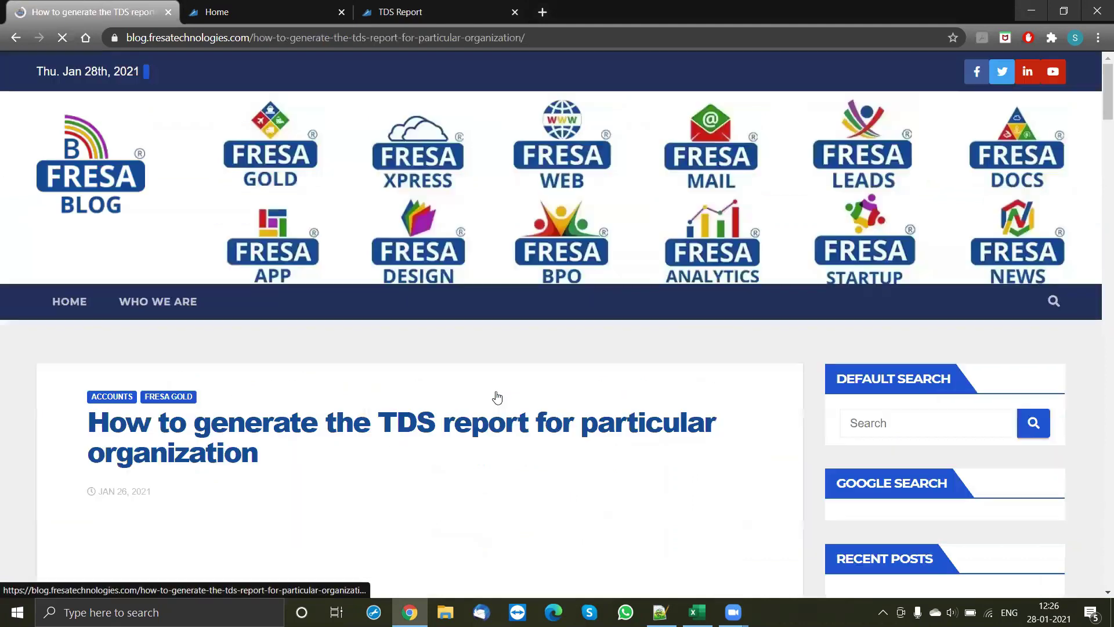
# - Scroll the article past Fig-1 and Fig-2 to the Step 3 filter form screenshot (Fig-3)
pyautogui.scroll(-1, 497, 398)
pyautogui.scroll(-5, 497, 397)
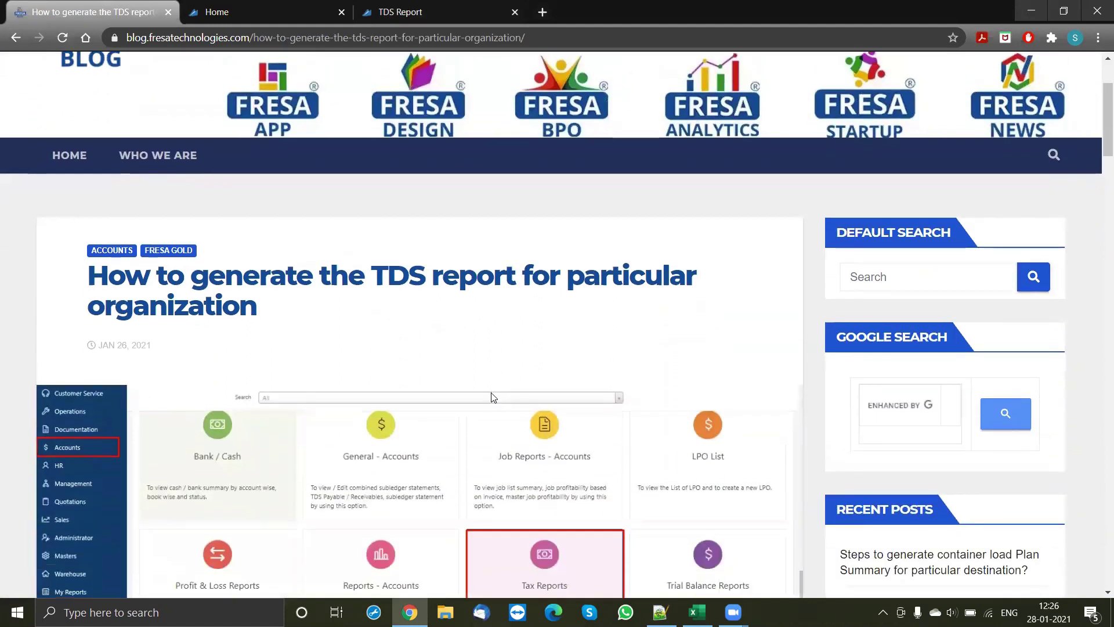
pyautogui.scroll(-3, 493, 398)
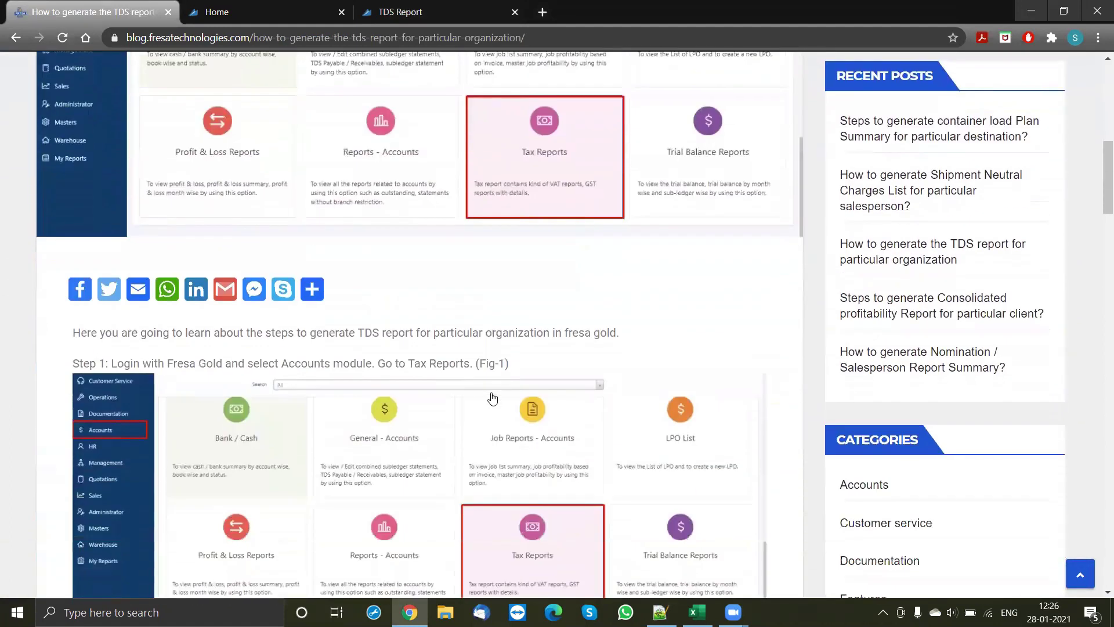
pyautogui.scroll(-2, 493, 400)
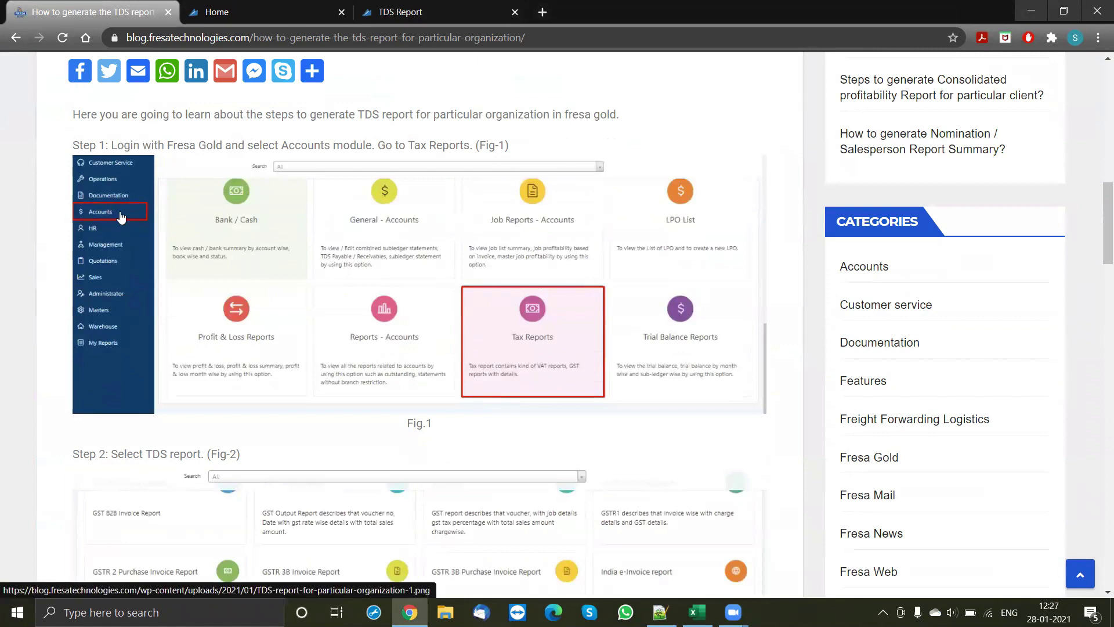
pyautogui.scroll(-1, 591, 363)
pyautogui.scroll(-2, 592, 363)
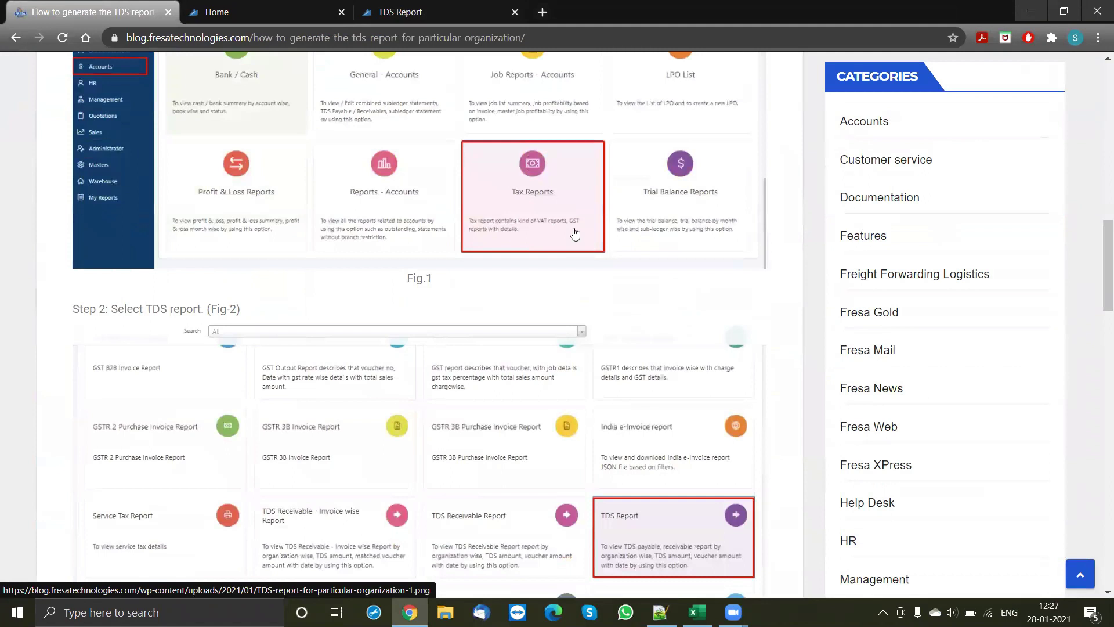
pyautogui.scroll(-2, 575, 233)
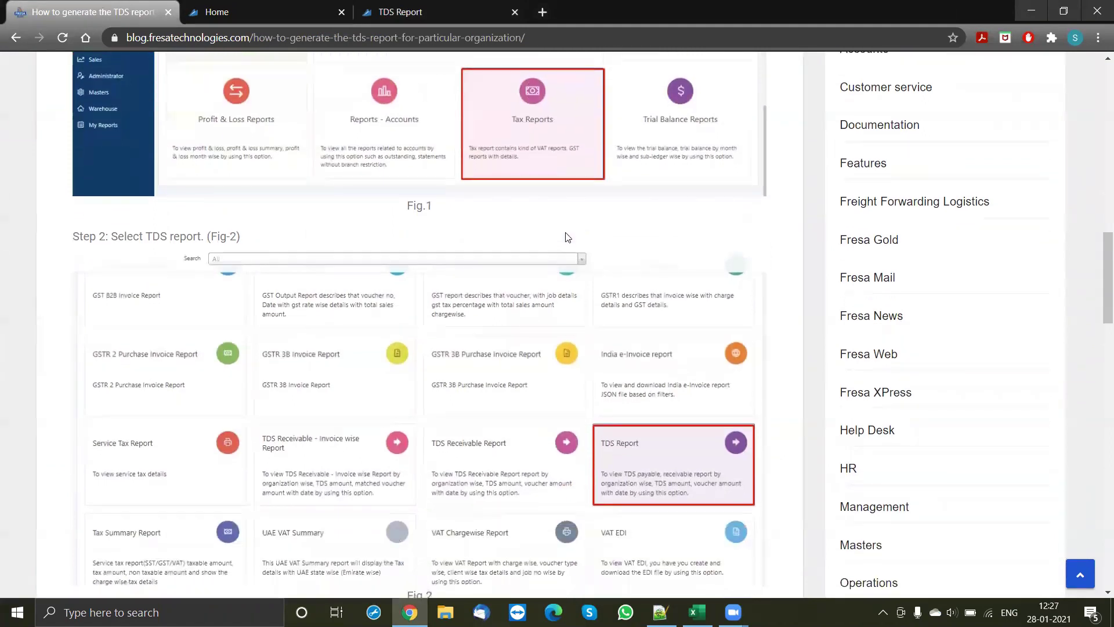
pyautogui.scroll(-1, 609, 319)
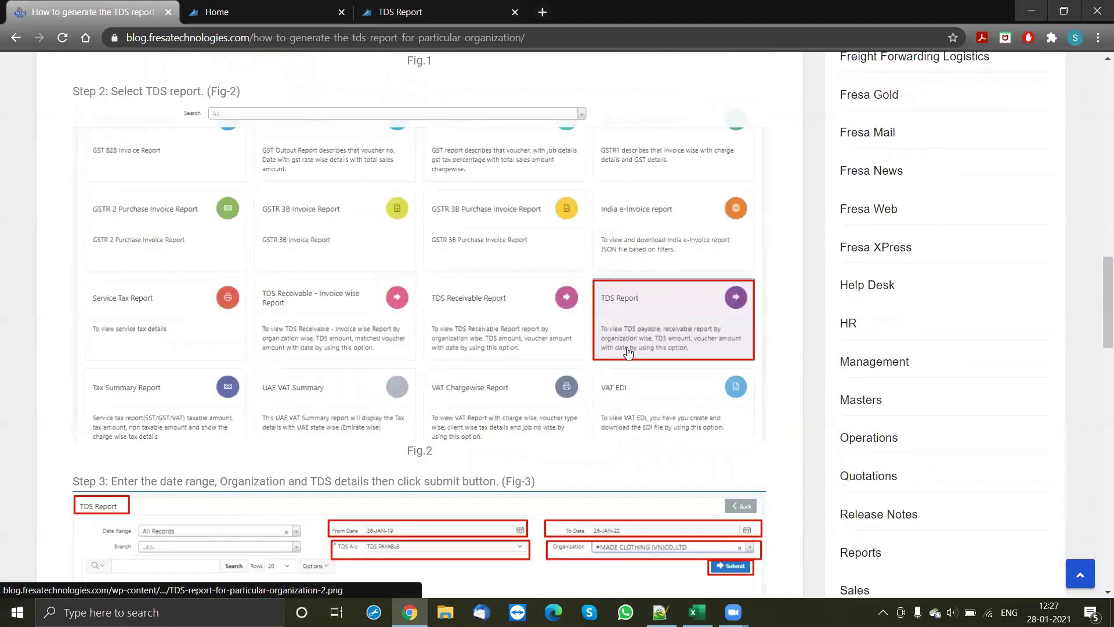
pyautogui.scroll(-2, 626, 348)
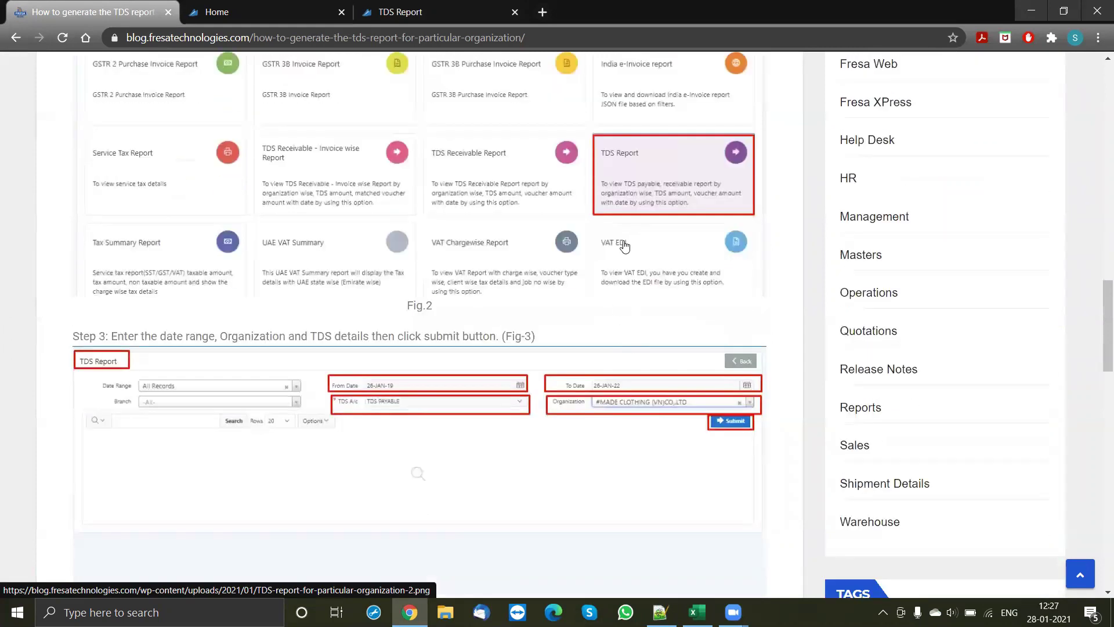
pyautogui.scroll(-1, 562, 315)
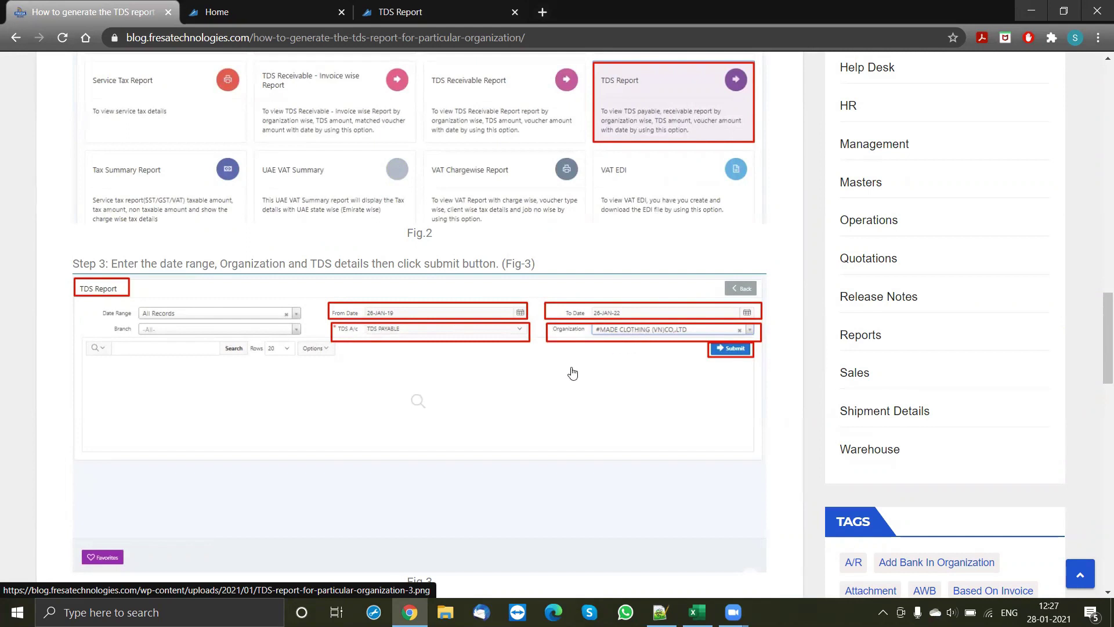
pyautogui.scroll(-1, 565, 371)
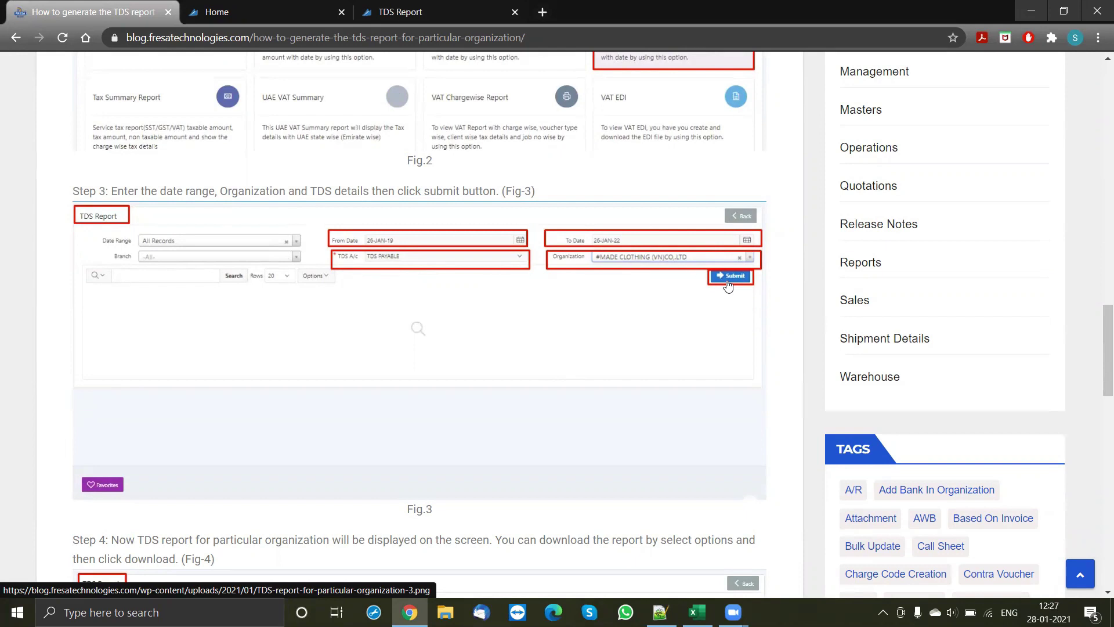
pyautogui.scroll(-3, 729, 285)
pyautogui.scroll(-1, 662, 293)
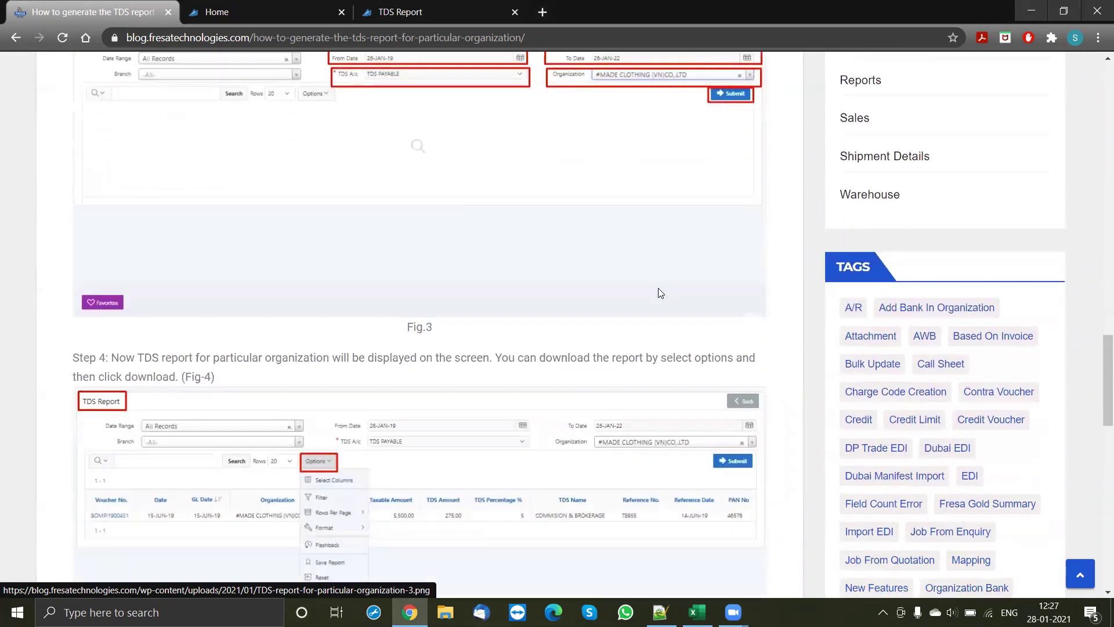
pyautogui.scroll(-2, 638, 281)
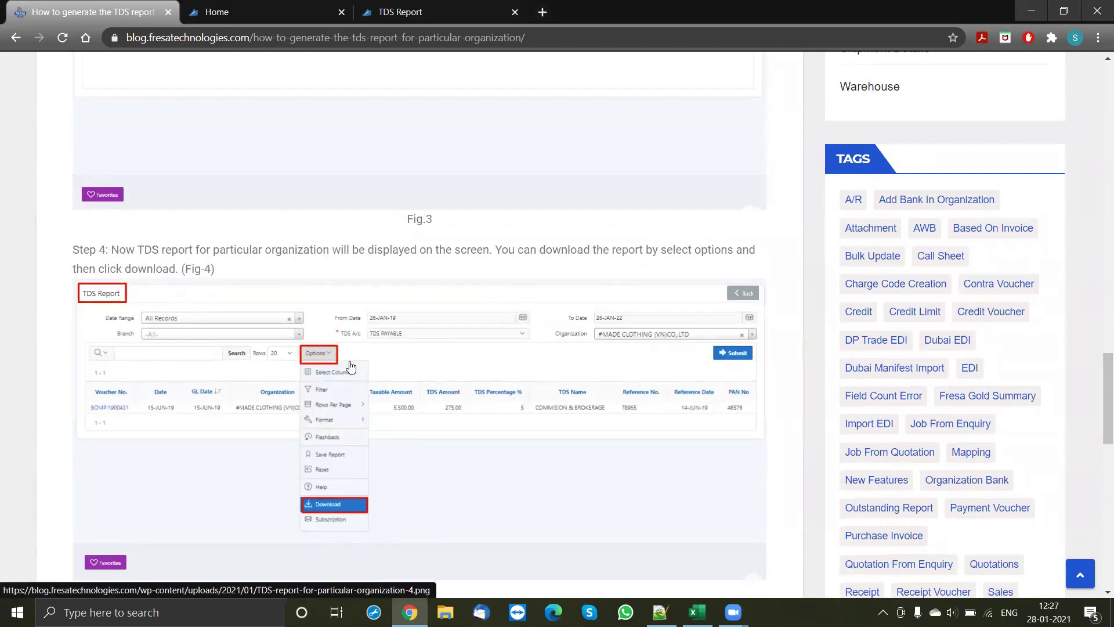
pyautogui.scroll(-1, 330, 361)
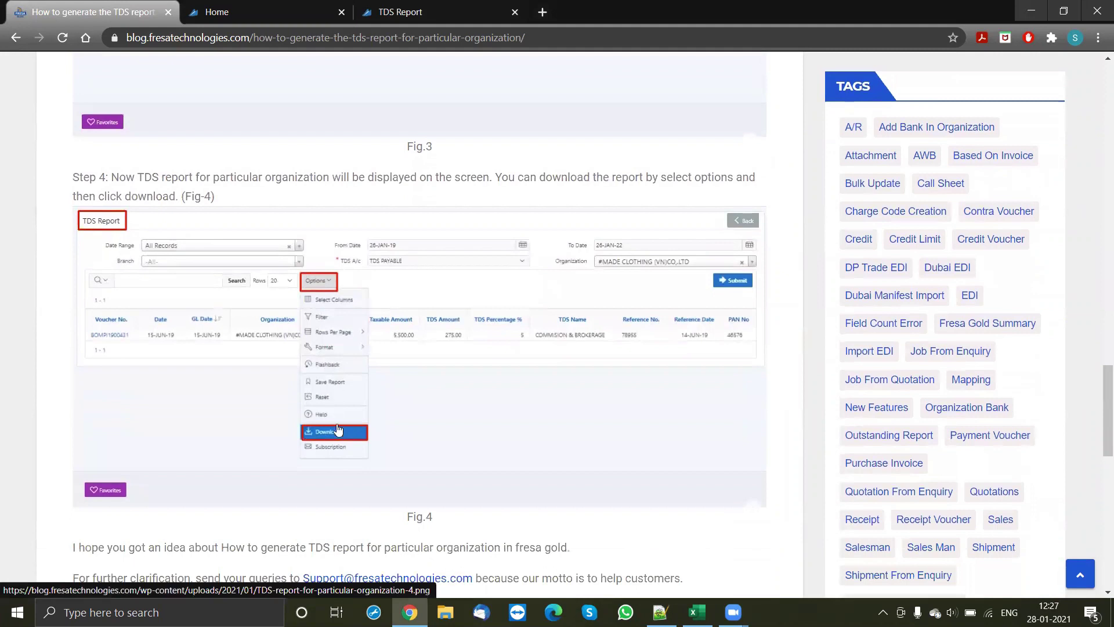
pyautogui.scroll(-1, 339, 438)
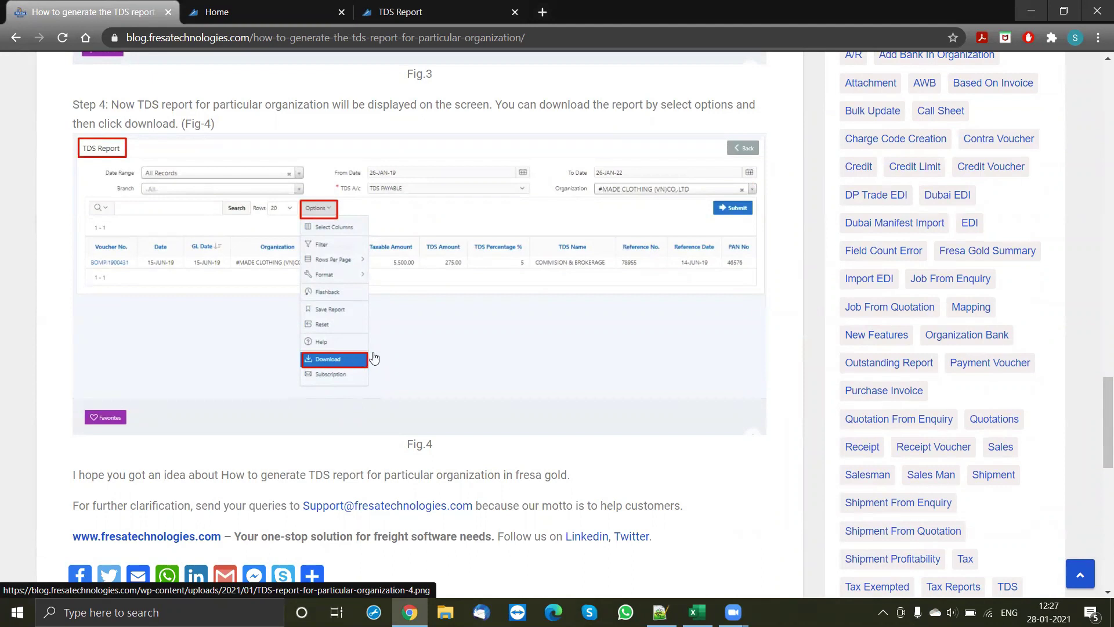
pyautogui.scroll(3, 387, 341)
pyautogui.scroll(1, 348, 302)
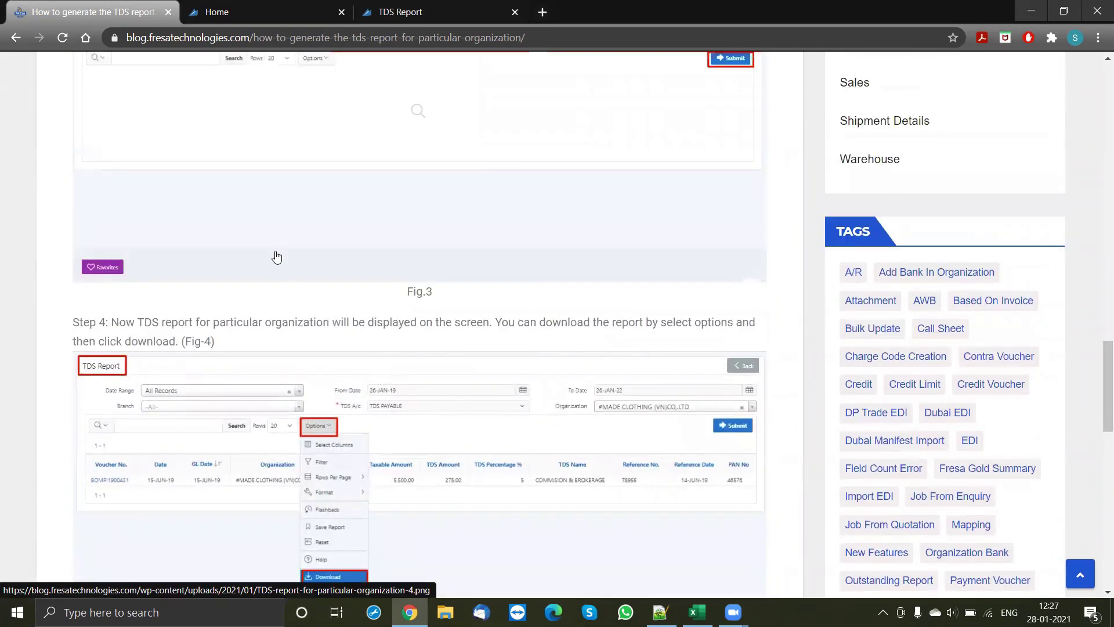
pyautogui.scroll(4, 276, 253)
# - From the Fresa Gold dashboard, go to Accounts → Tax Reports and open the TDS Report card
pyautogui.click(247, 16)
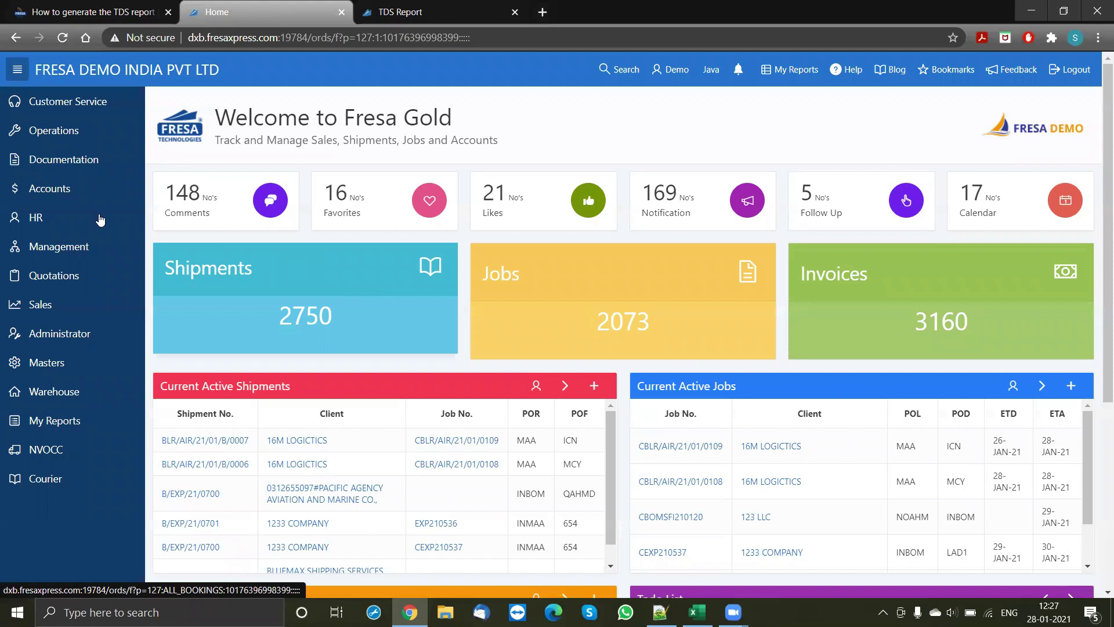
pyautogui.click(68, 195)
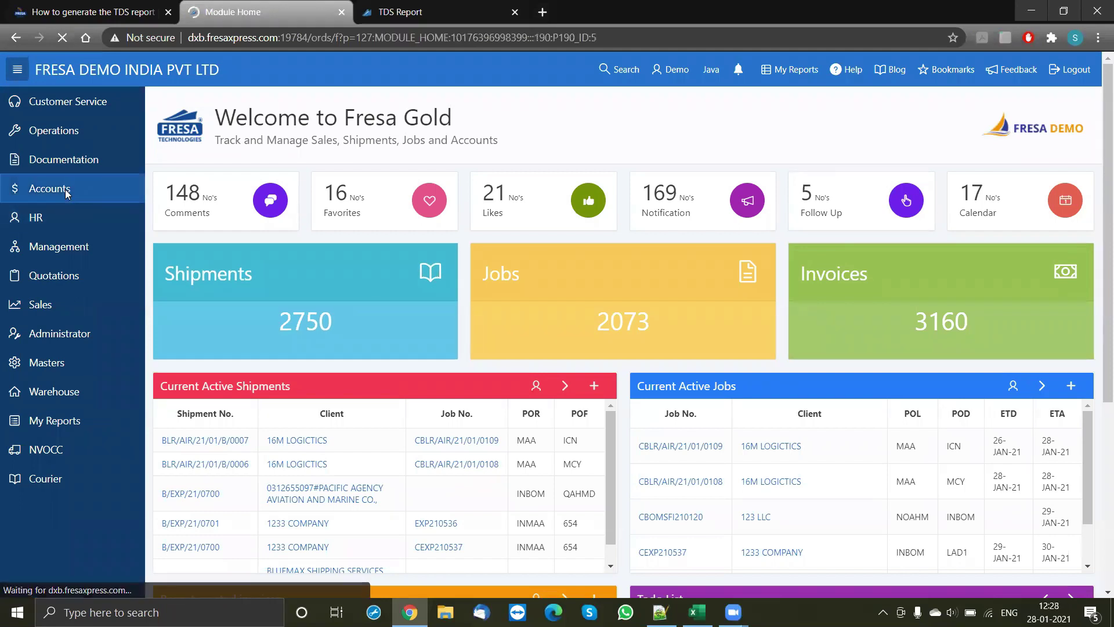
pyautogui.scroll(-1, 493, 290)
pyautogui.scroll(-9, 493, 290)
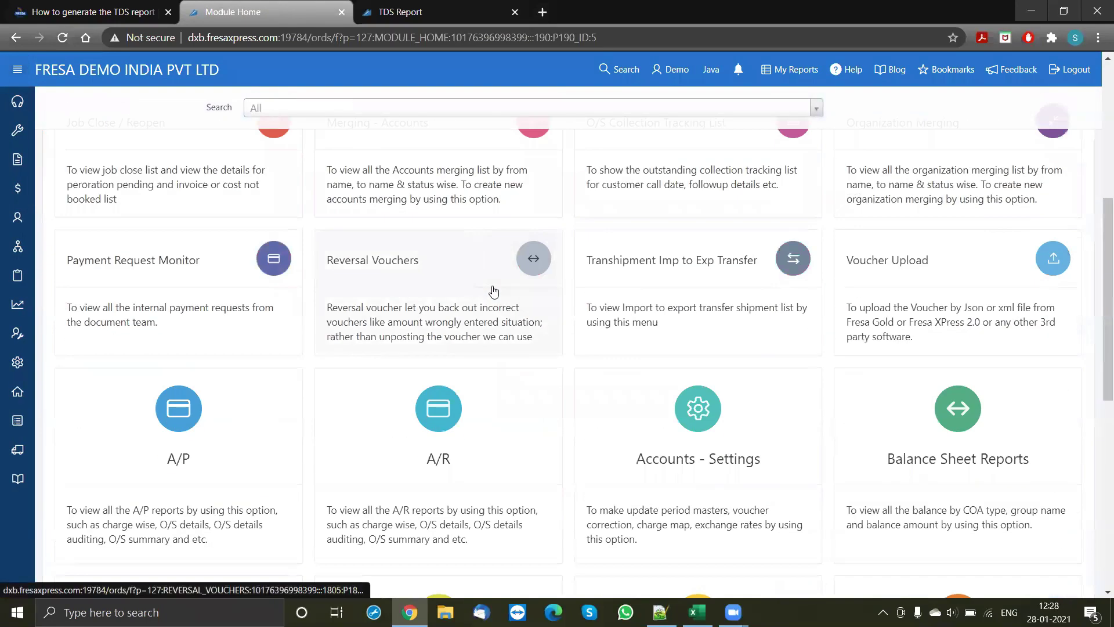
pyautogui.scroll(-3, 497, 300)
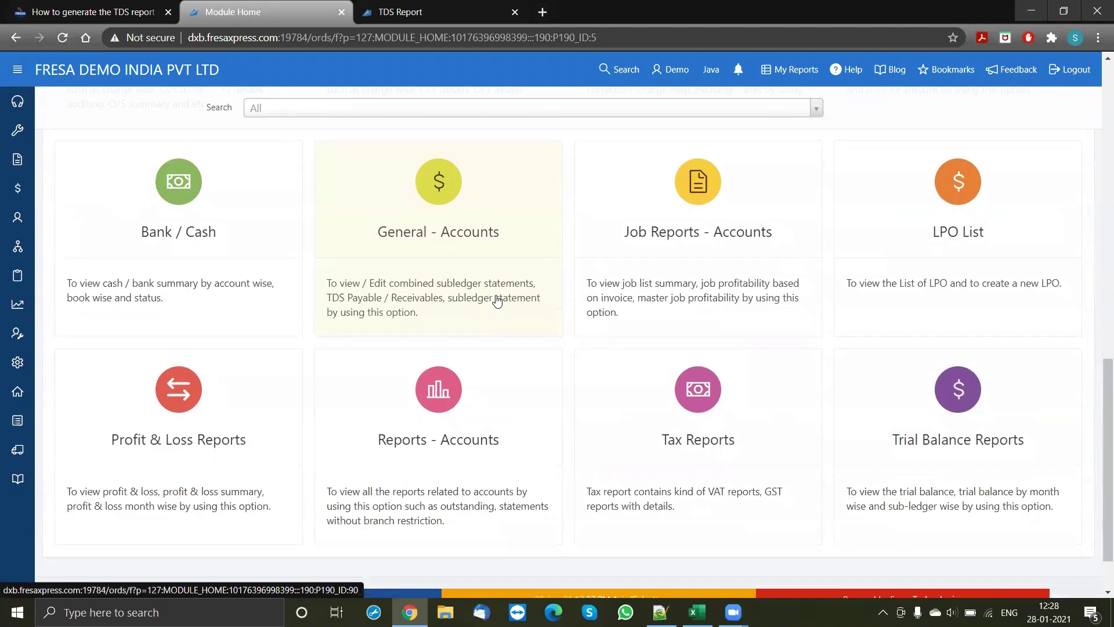
pyautogui.click(672, 449)
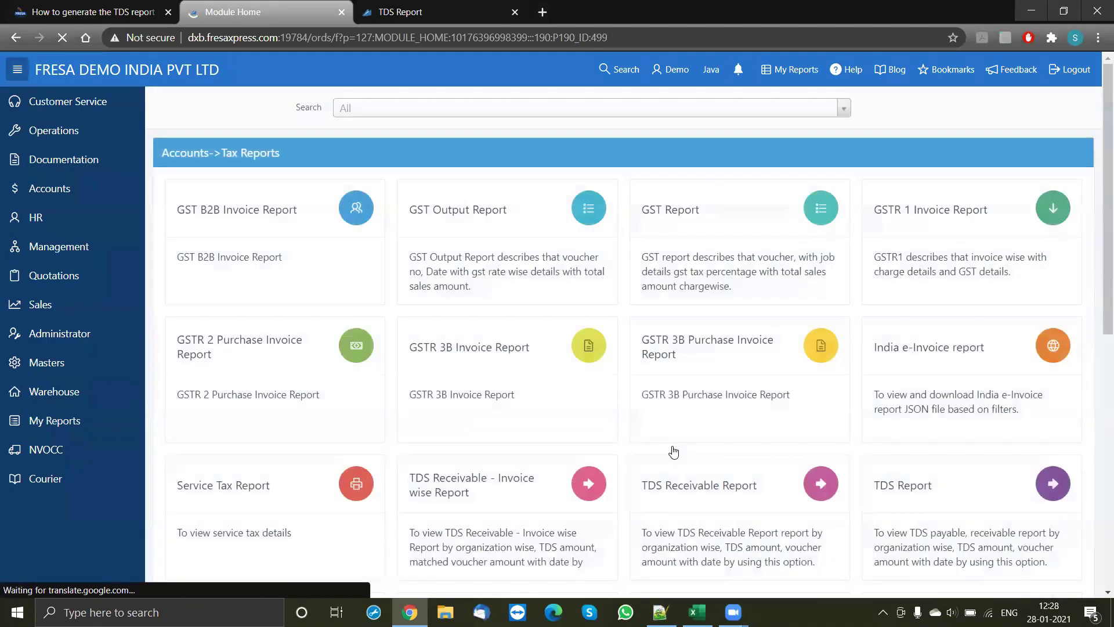
pyautogui.scroll(-1, 673, 451)
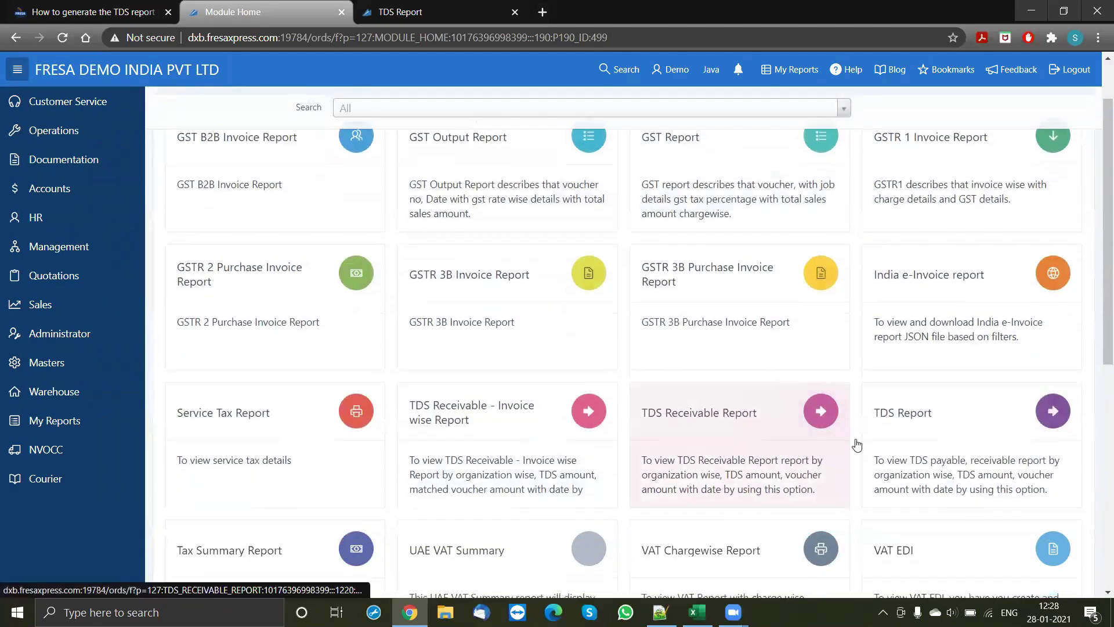
pyautogui.click(1005, 454)
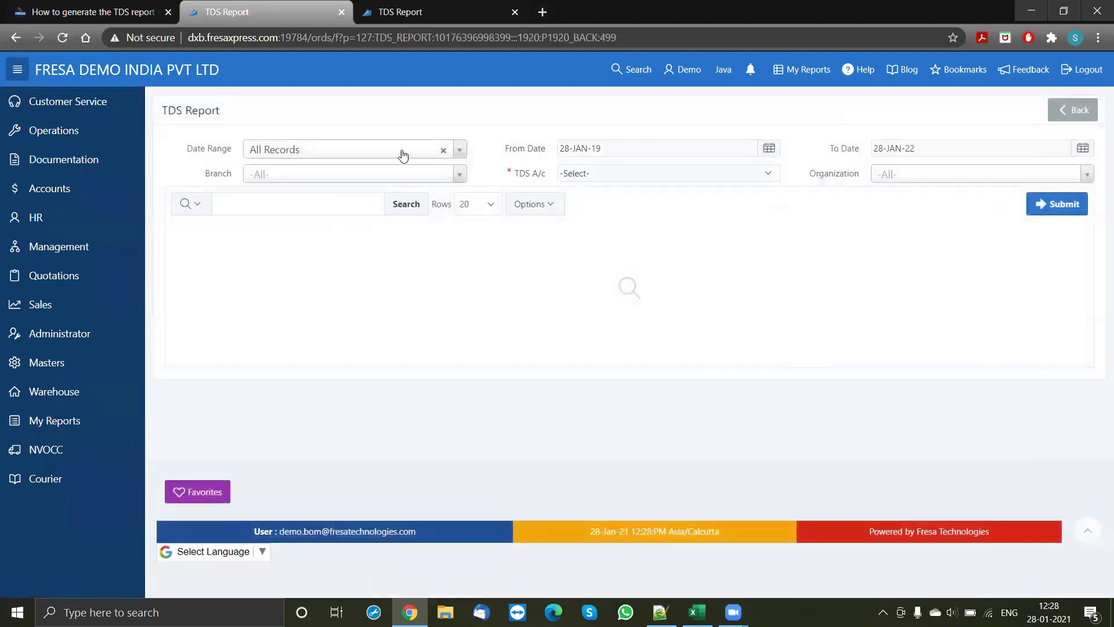
# - Set the date range to Custom Range from 01-Nov-20 to 28-JAN-21
pyautogui.click(283, 154)
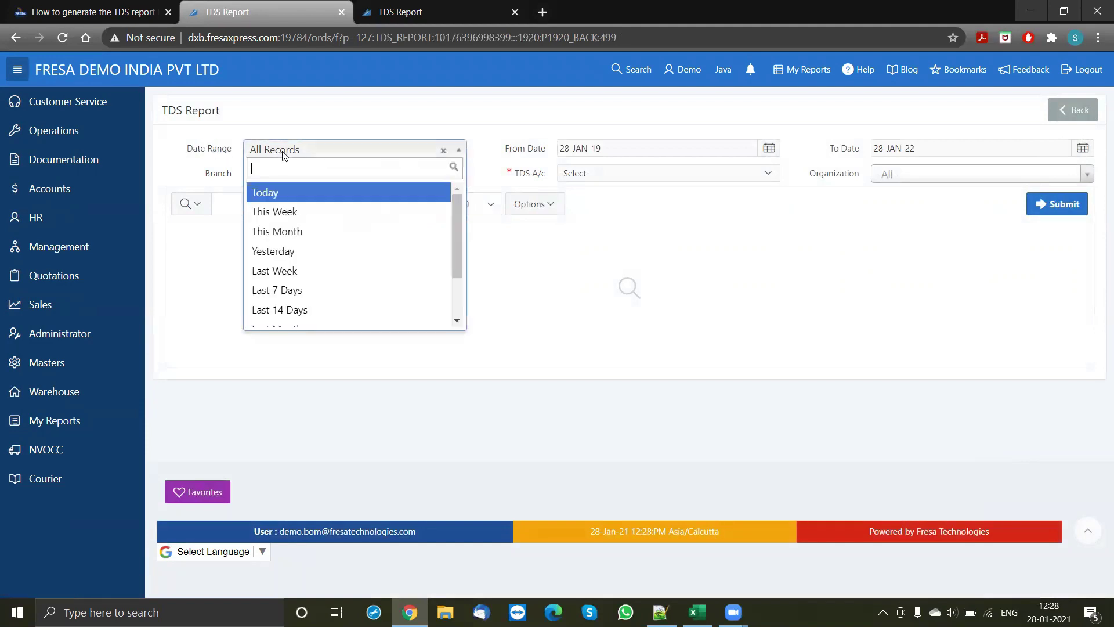
pyautogui.write('cu')
pyautogui.press('Return')
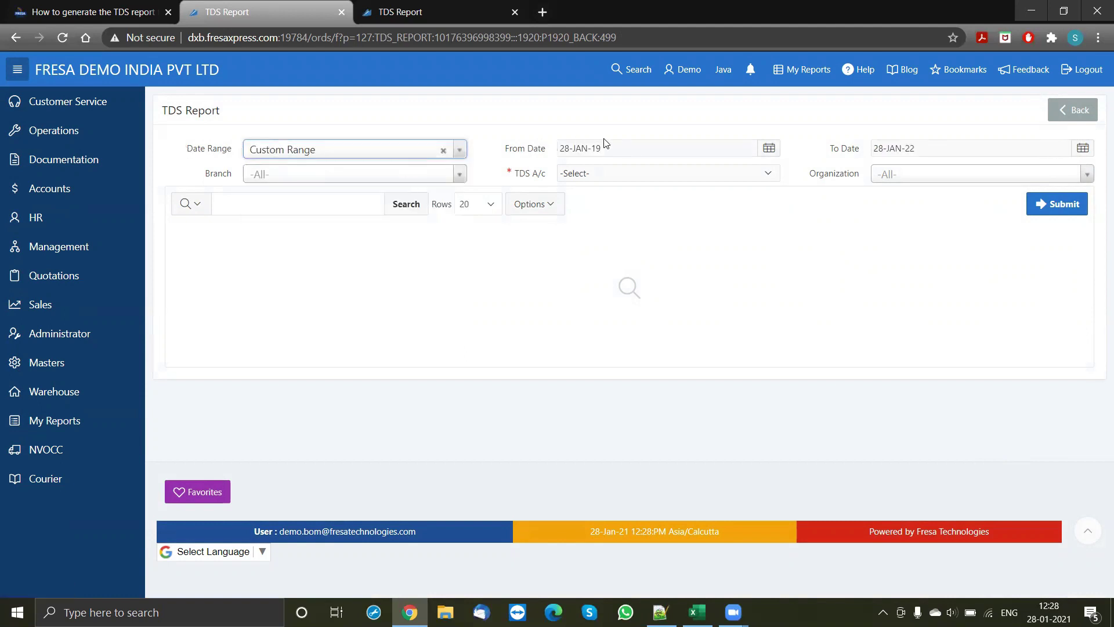
pyautogui.click(769, 149)
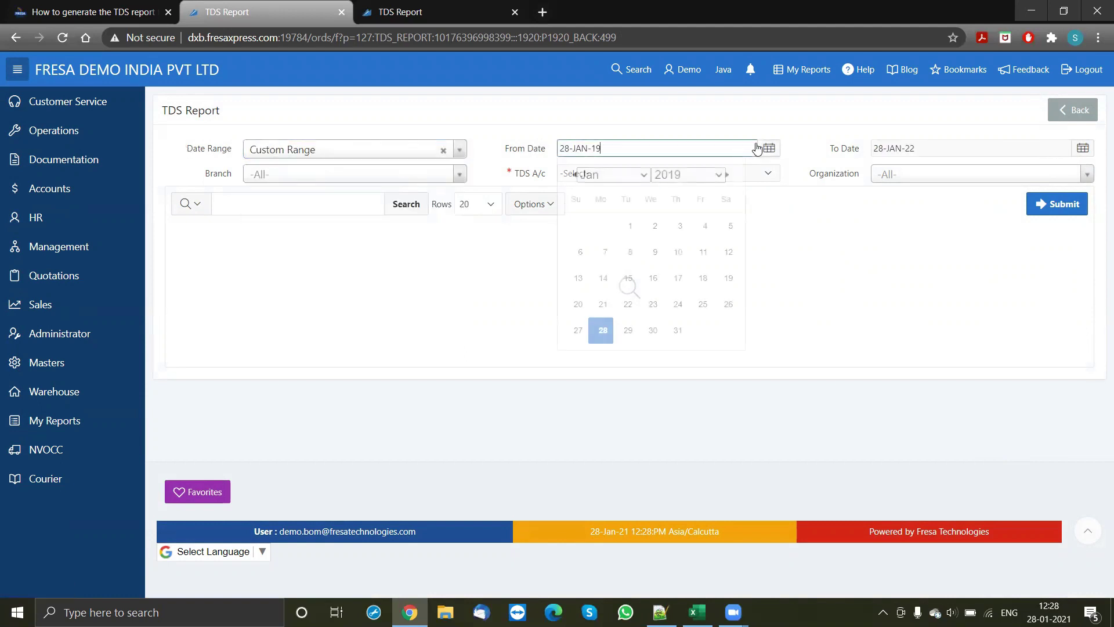
pyautogui.click(638, 175)
pyautogui.click(603, 334)
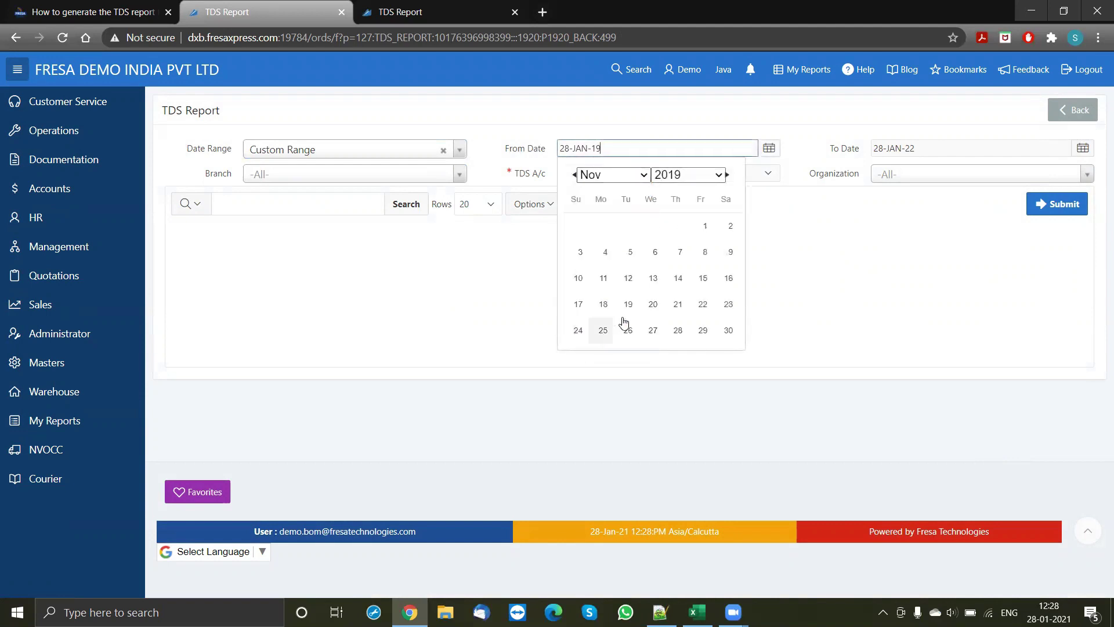
pyautogui.click(703, 183)
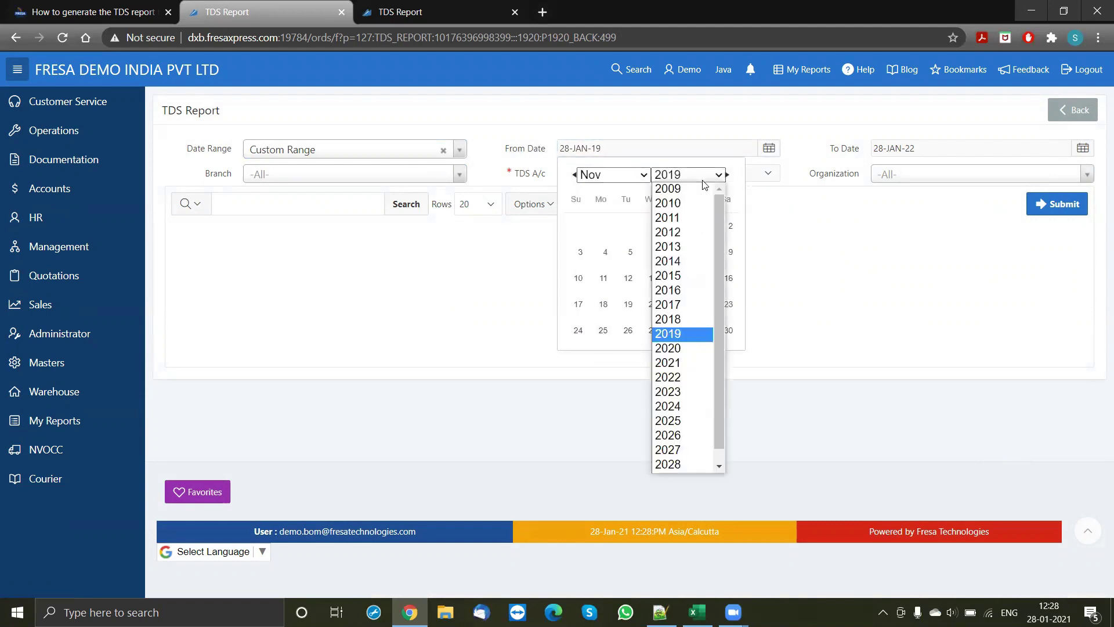
pyautogui.click(669, 344)
pyautogui.click(581, 226)
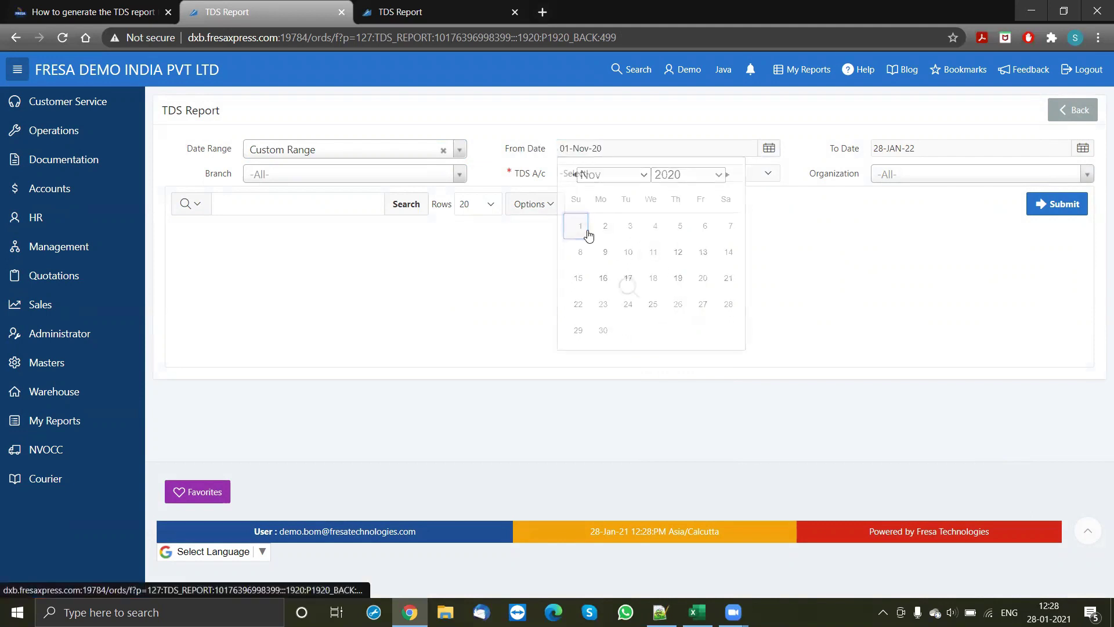
pyautogui.moveTo(925, 152); pyautogui.dragTo(910, 150)
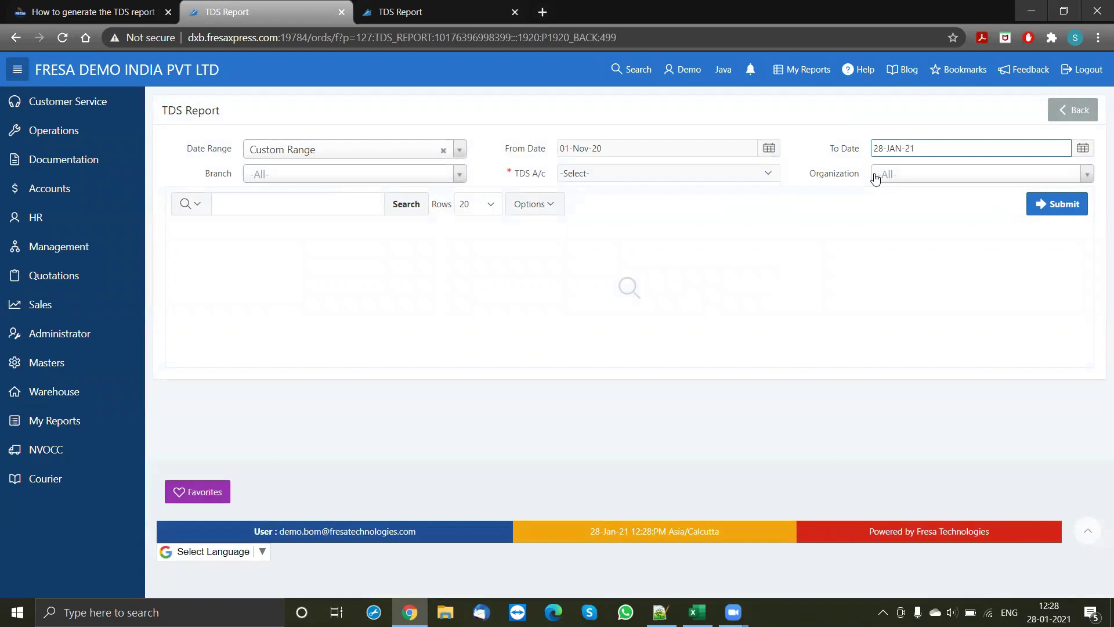
pyautogui.click(834, 213)
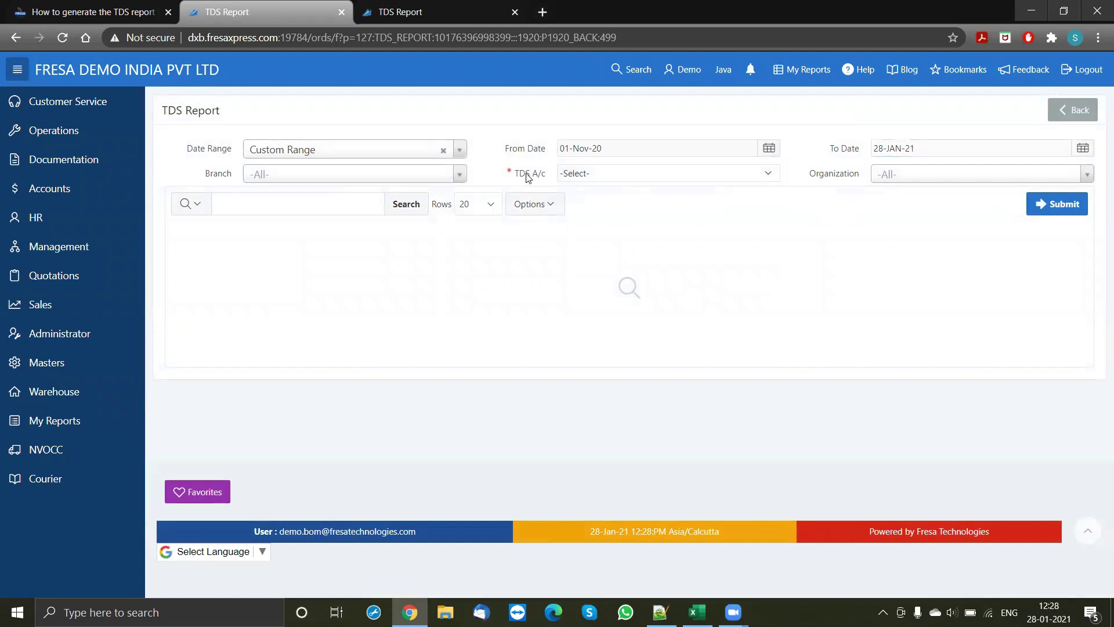
# - Choose TDS PAYABLE as the TDS account and CMA CGM as the organization
pyautogui.click(597, 181)
pyautogui.click(605, 199)
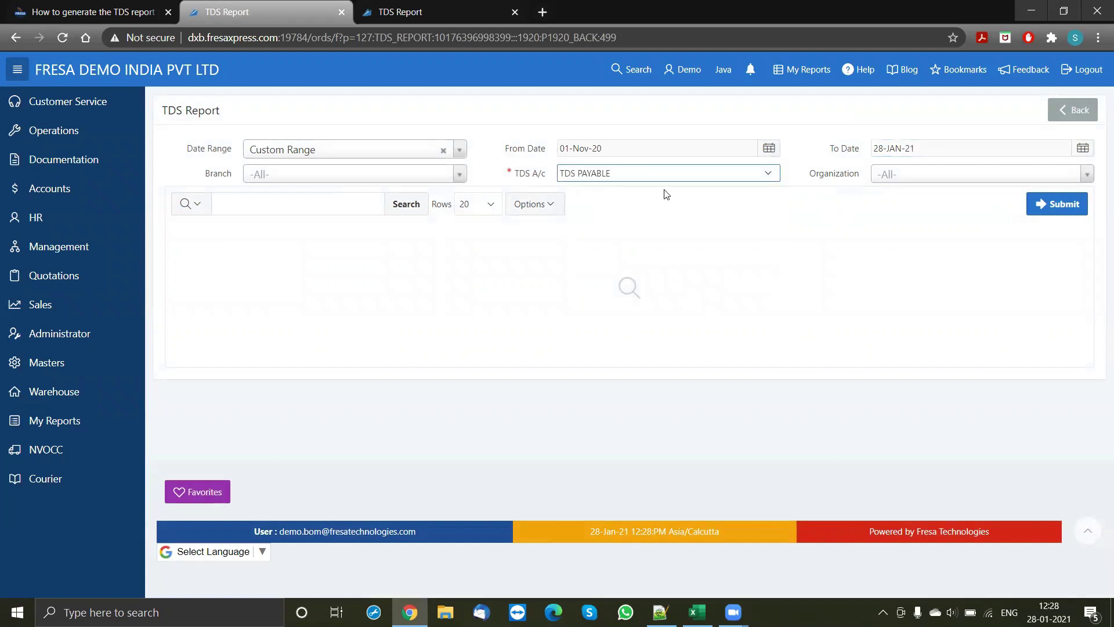
pyautogui.click(908, 181)
pyautogui.write('cma')
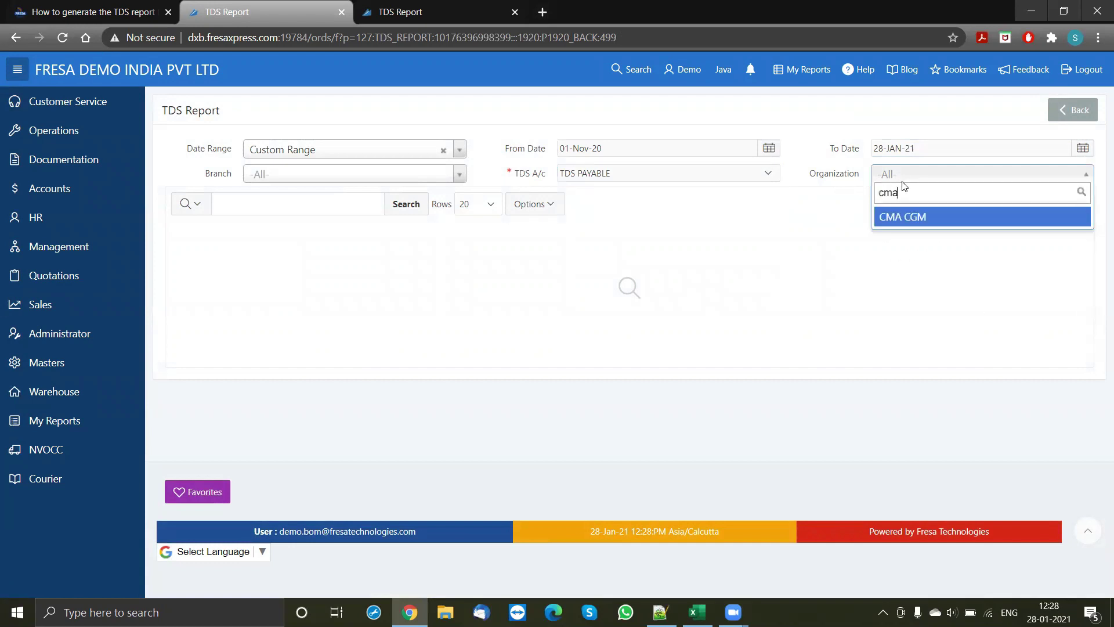
pyautogui.click(896, 223)
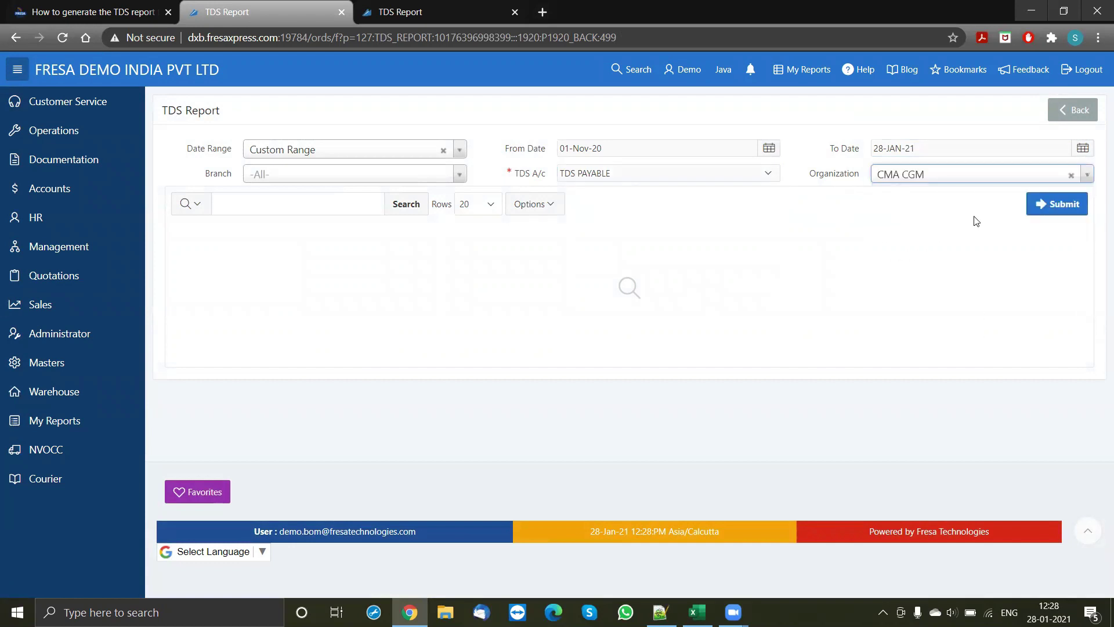
# - Submit the filters and review the six CMA CGM TDS payable voucher rows
pyautogui.click(1050, 211)
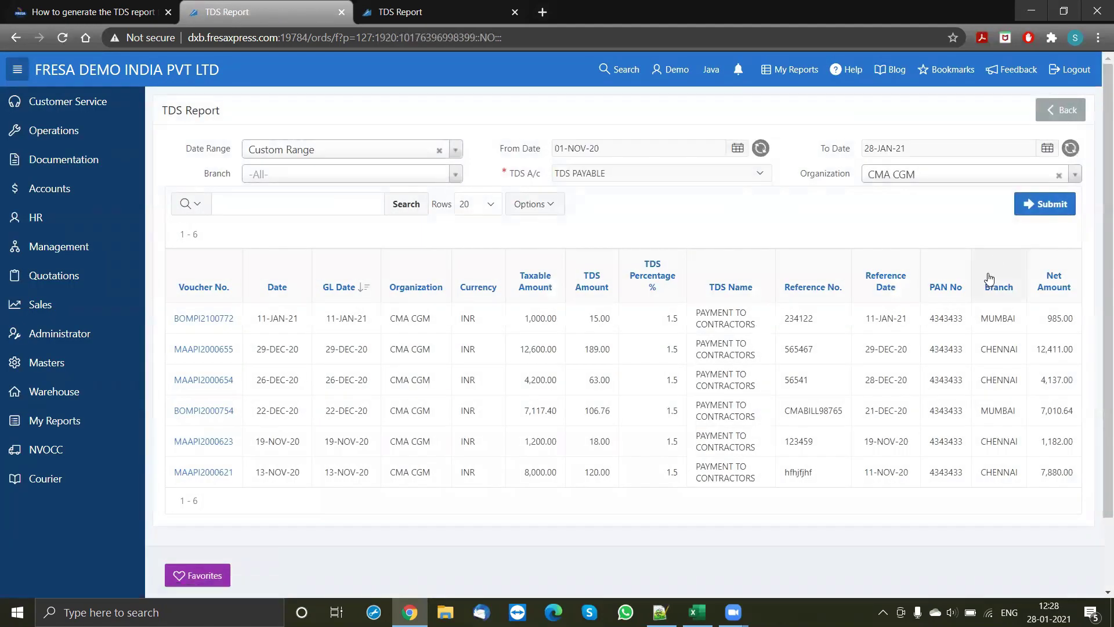
pyautogui.moveTo(534, 354); pyautogui.dragTo(1059, 376)
pyautogui.click(1030, 373)
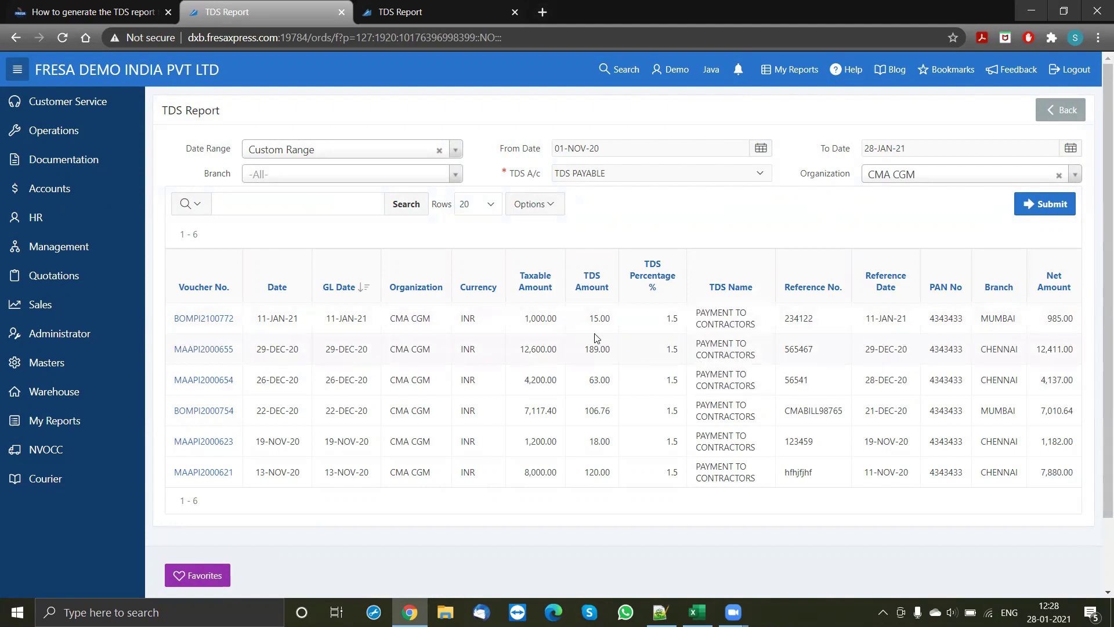
pyautogui.click(545, 213)
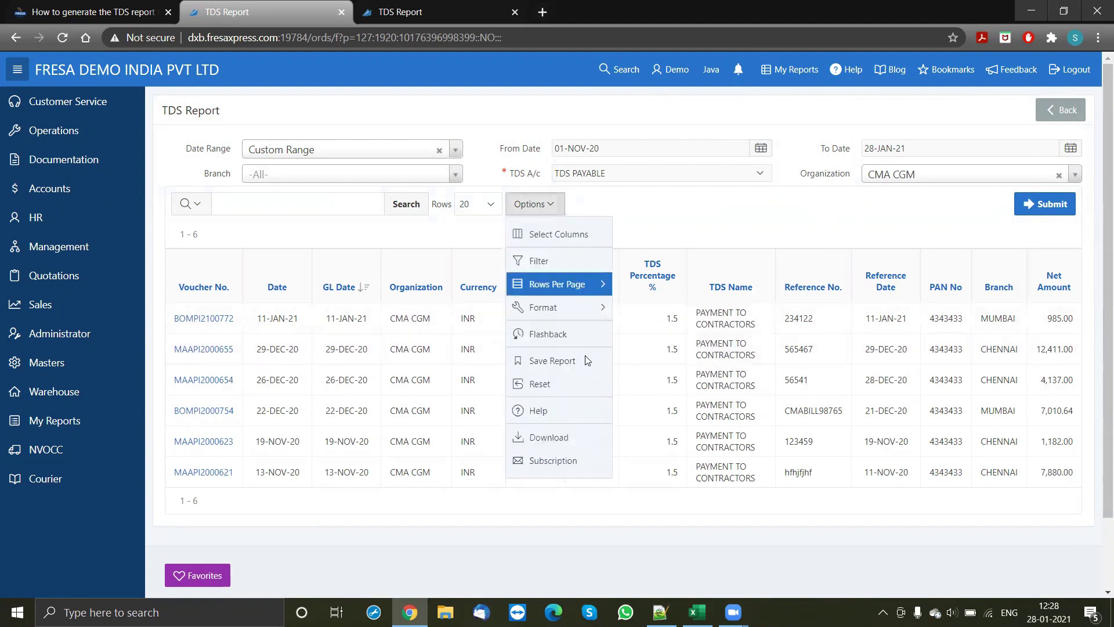
# - Download the report in XLSX format and save it to Downloads
pyautogui.click(581, 438)
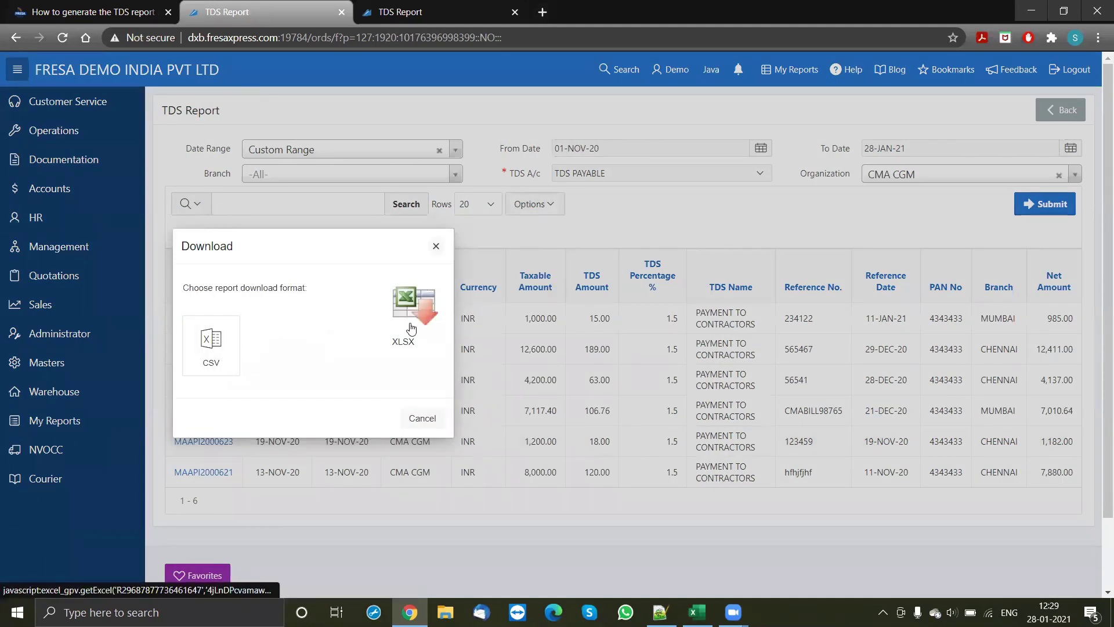
pyautogui.click(428, 319)
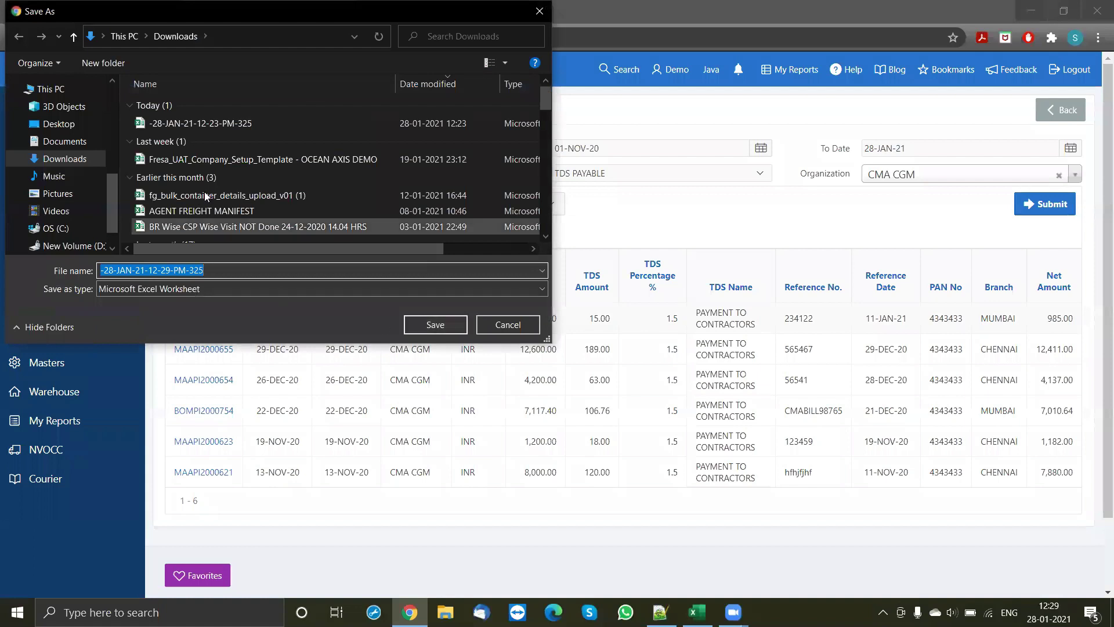
pyautogui.click(450, 326)
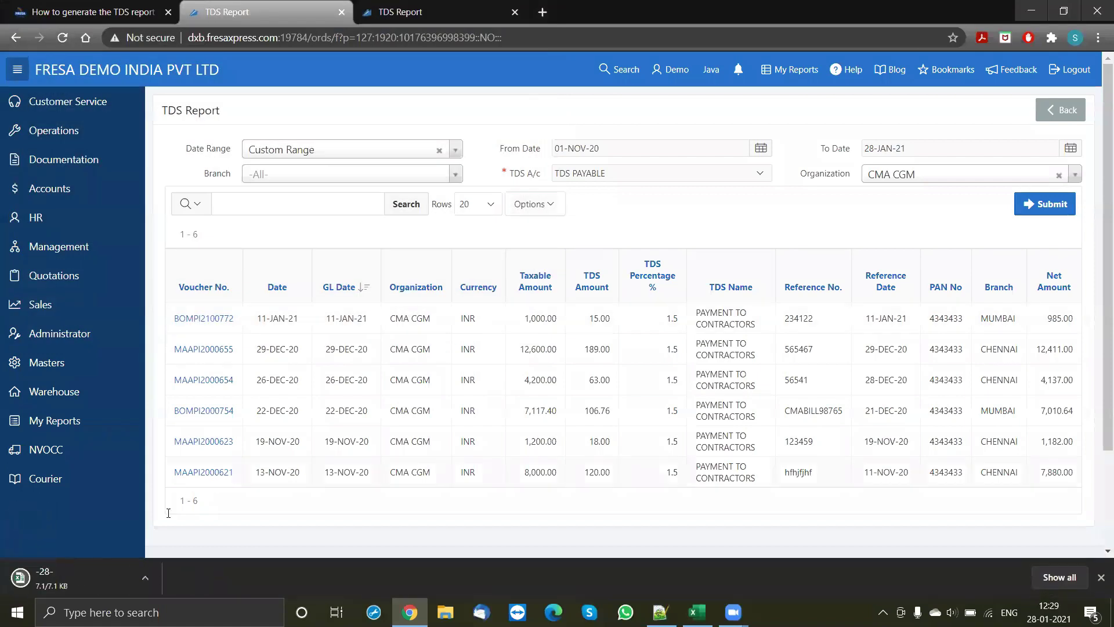
# - Open the exported workbook in Excel, check the voucher rows and 1.5% TDS, then return to Chrome
pyautogui.click(110, 574)
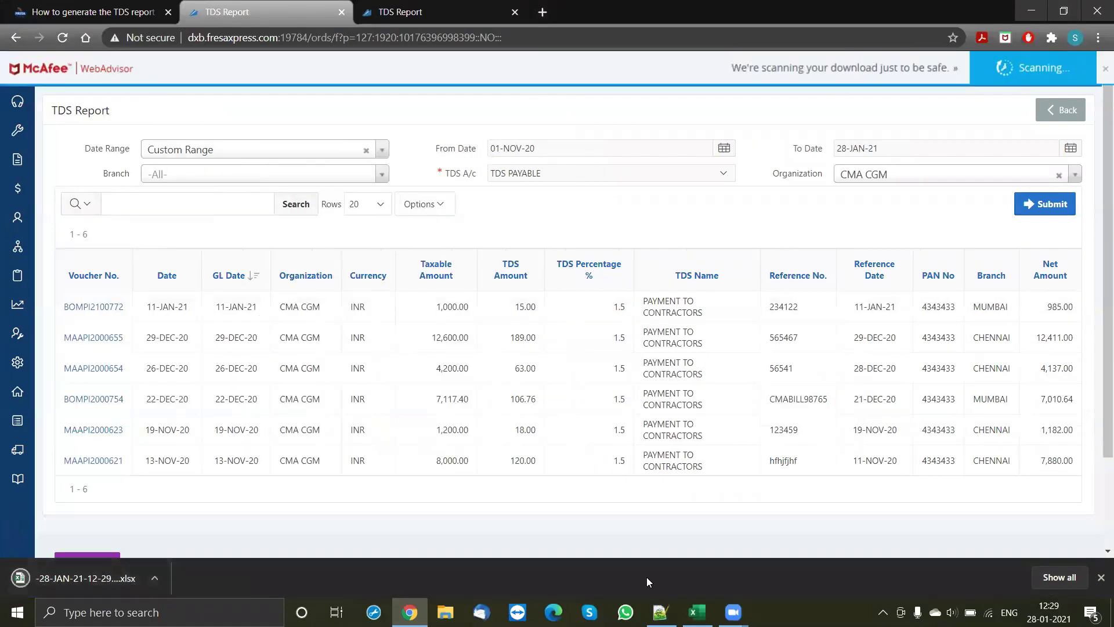
pyautogui.moveTo(696, 612)
pyautogui.click(699, 557)
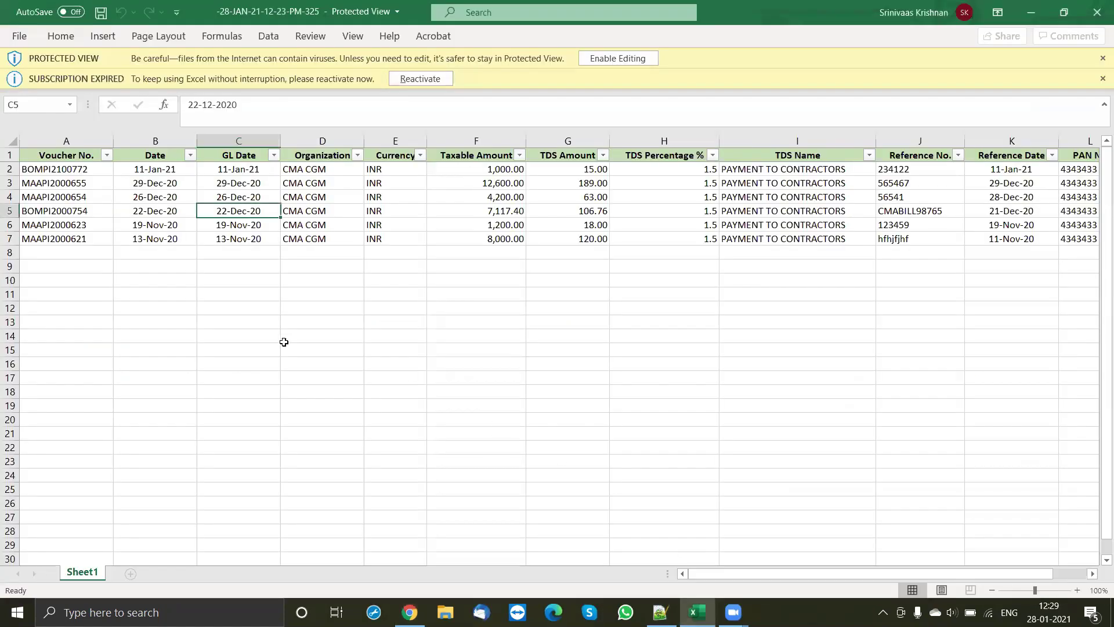
pyautogui.click(195, 289)
pyautogui.click(133, 193)
pyautogui.moveTo(318, 202); pyautogui.dragTo(609, 197)
pyautogui.click(654, 198)
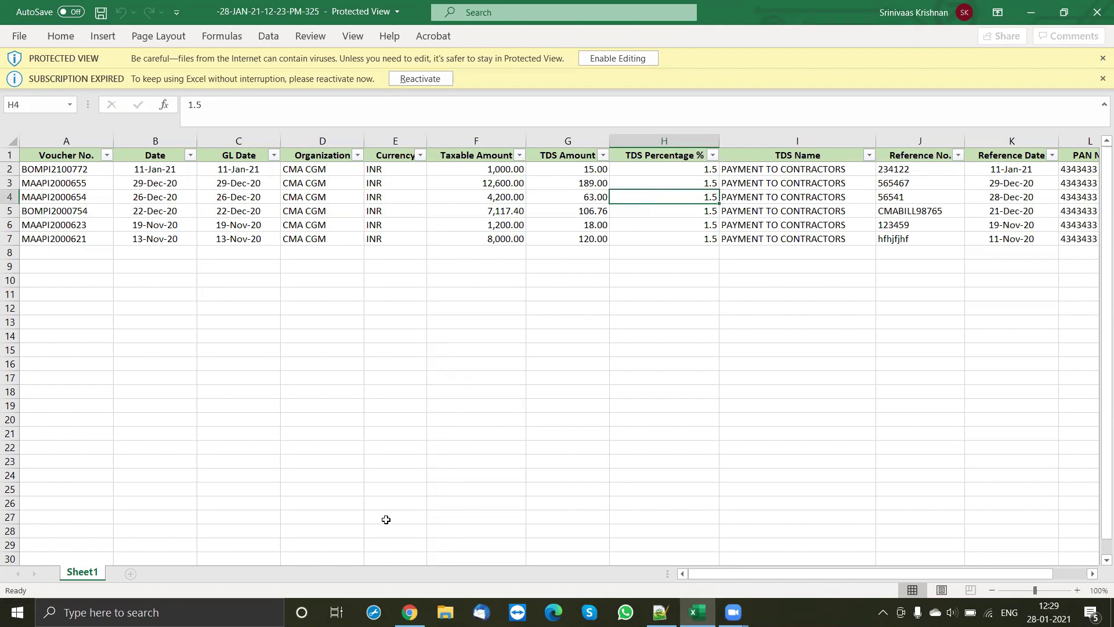
pyautogui.click(410, 612)
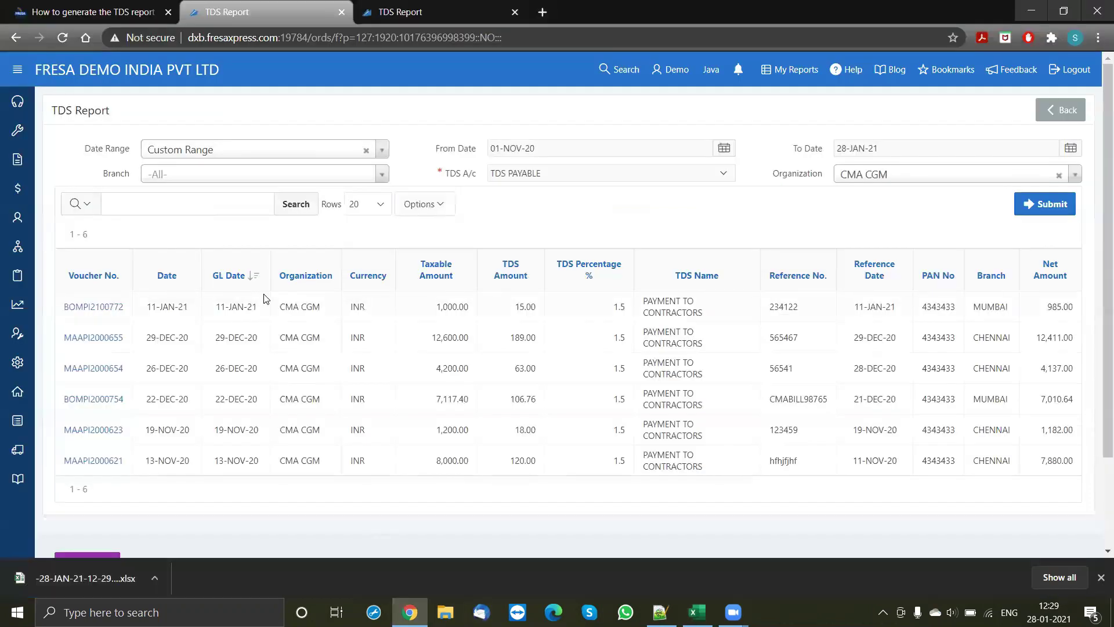